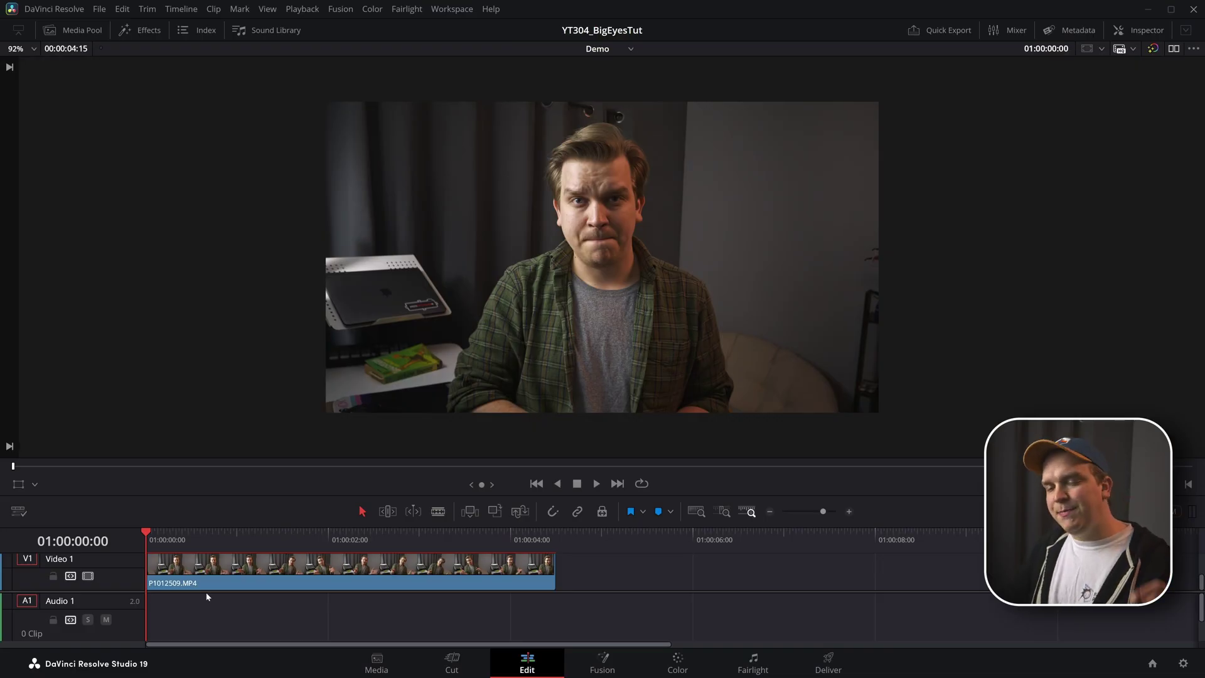
- Turn the P1012509.MP4 clip on V1 into a compound clip named Compound Clip 3
click(195, 580)
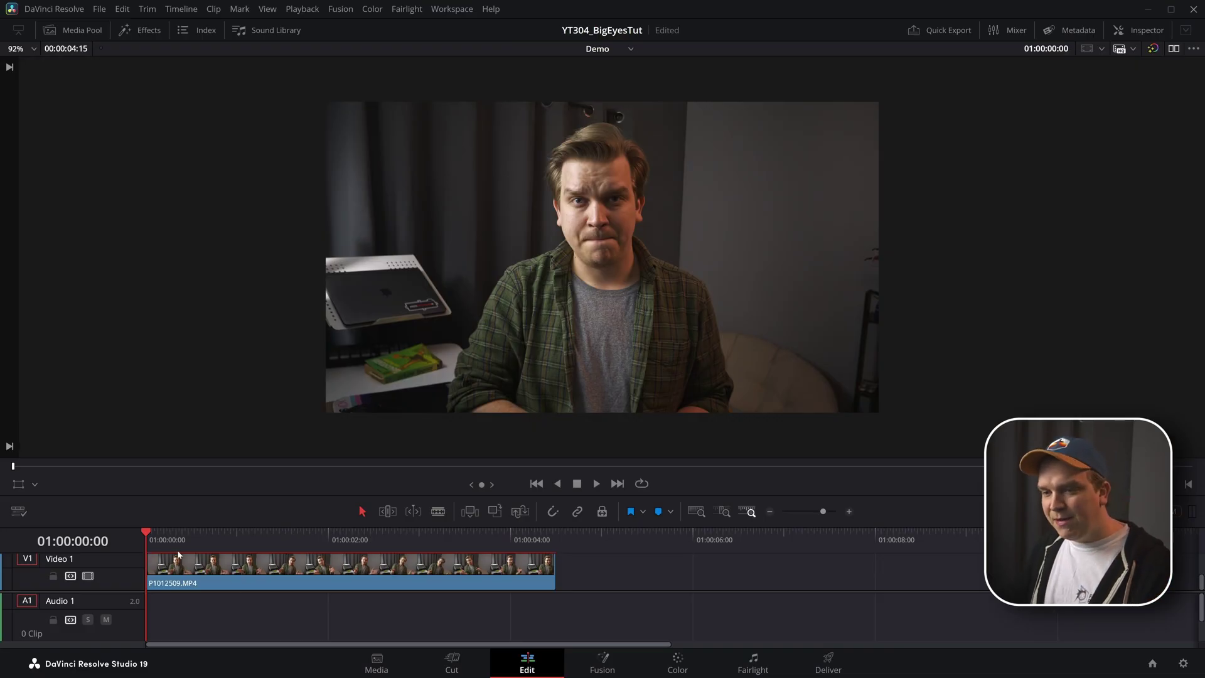
right_click(195, 580)
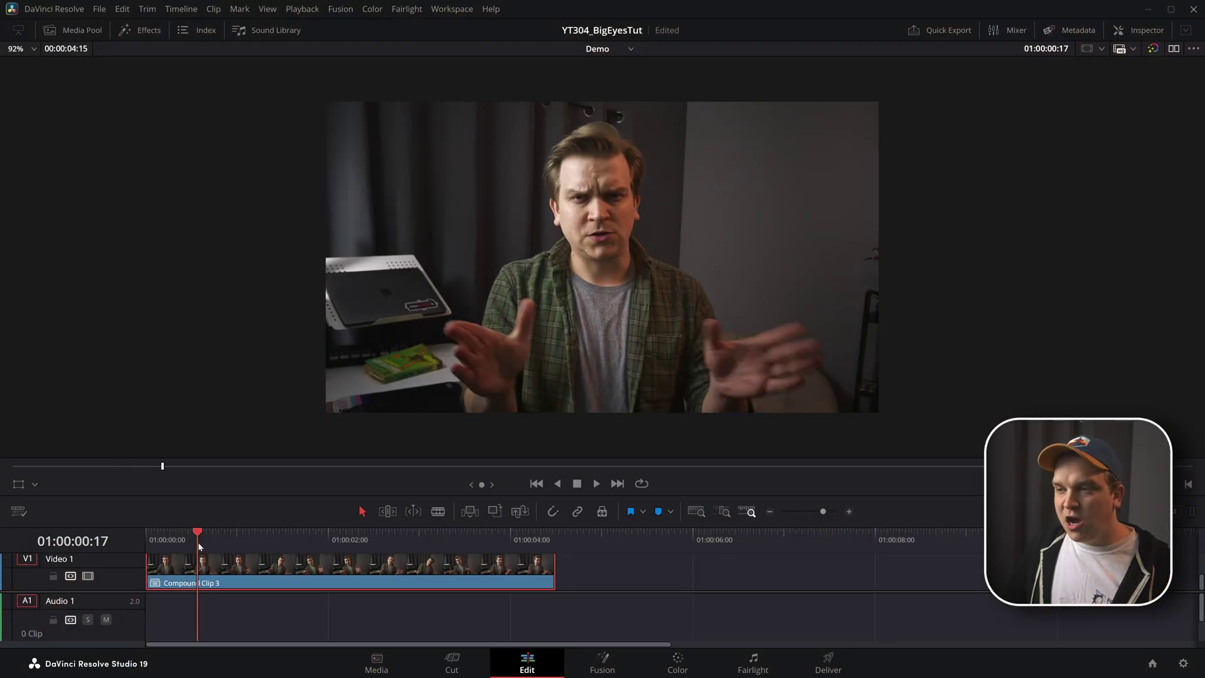
- Play Compound Clip 3 from the start, scrub near one second, then shorten the viewer above the timeline
drag(200, 547, 143, 556)
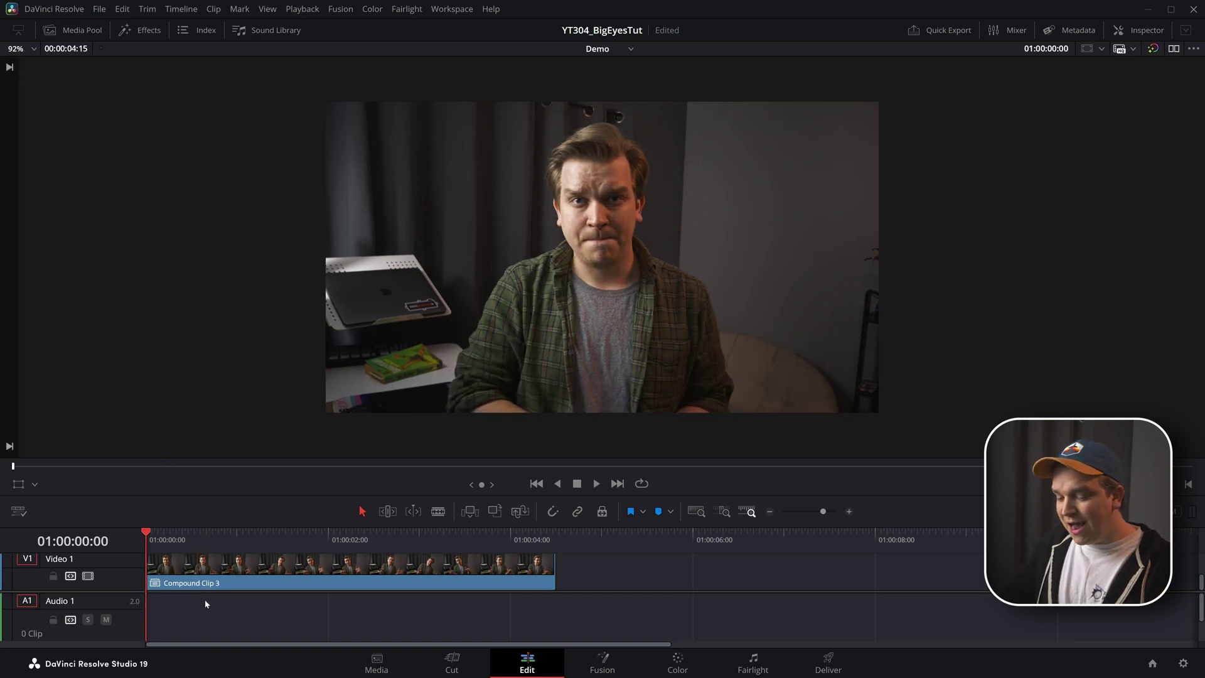
key(space)
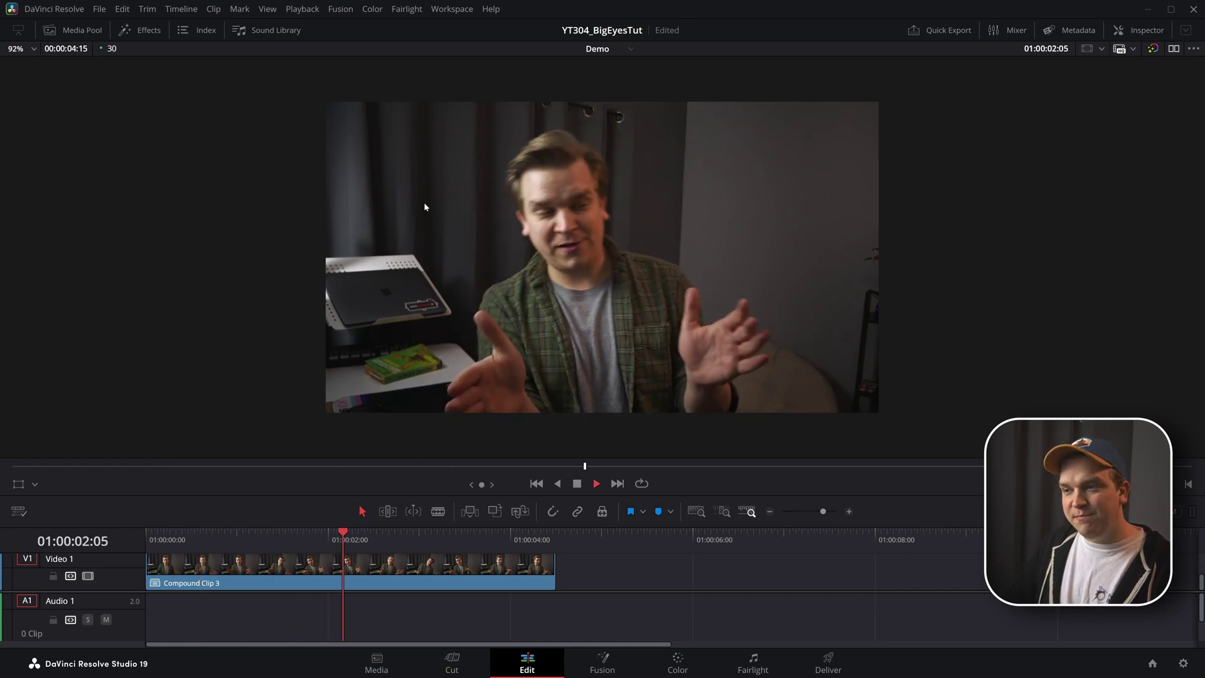
click(294, 541)
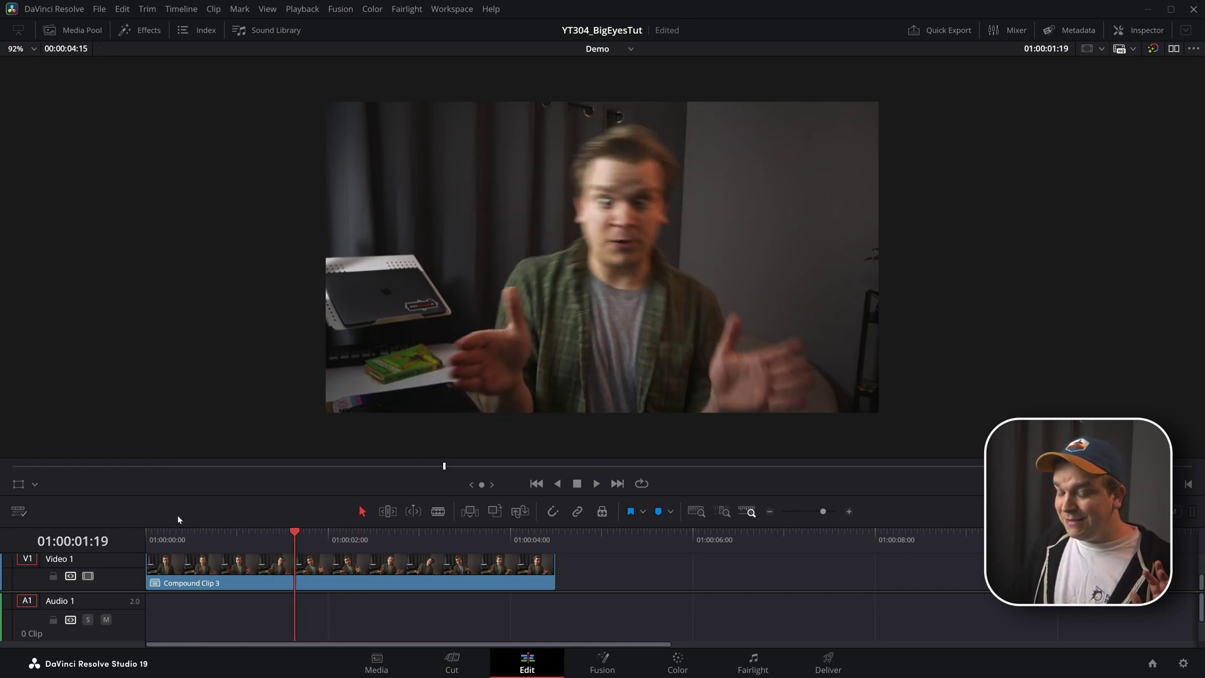
drag(278, 541, 376, 596)
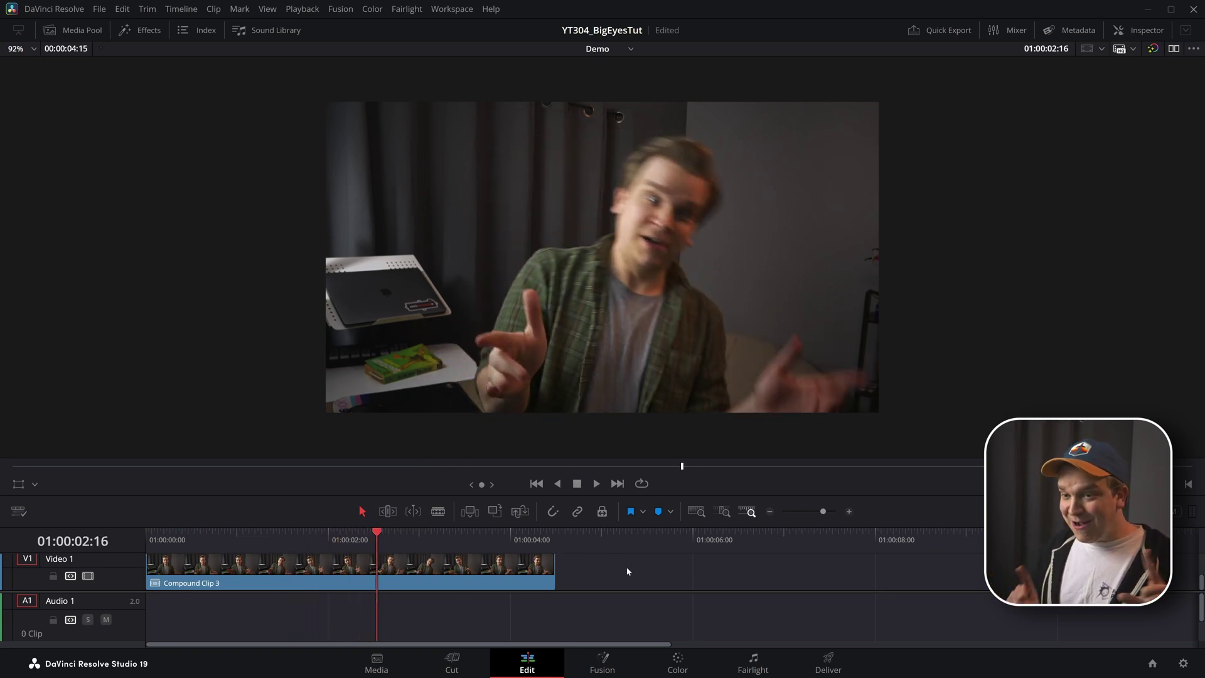
drag(477, 499, 449, 416)
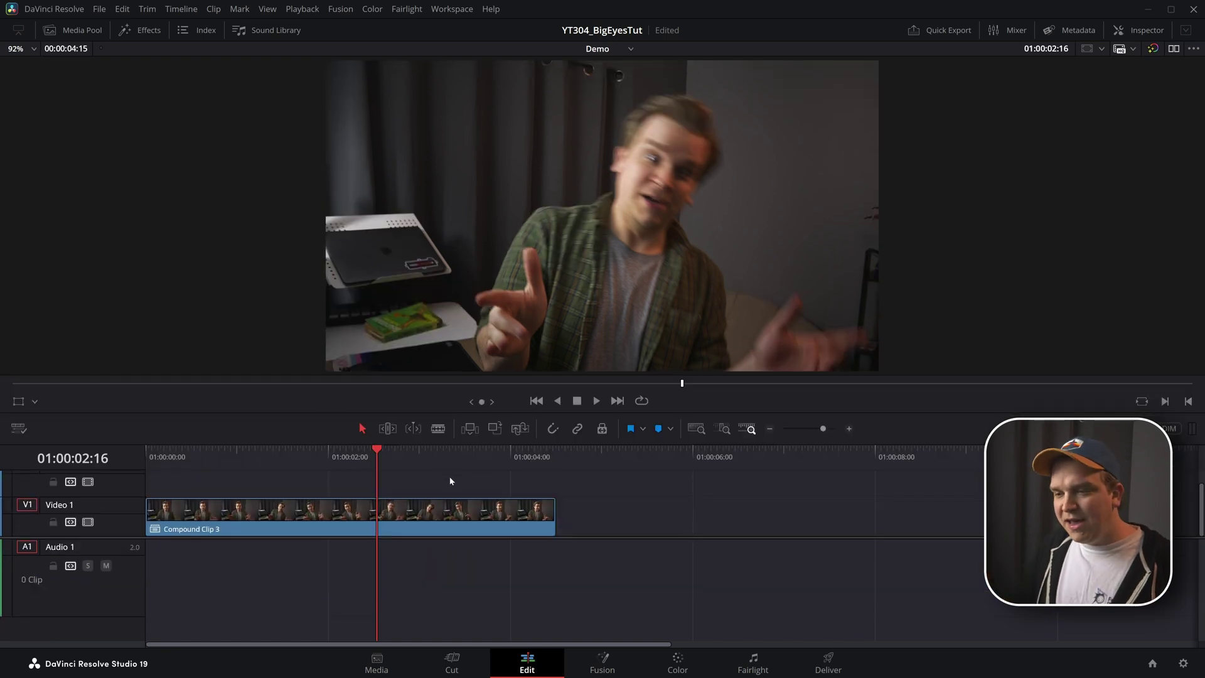
- Open the compound clip in Fusion and insert a Tracker node between MediaIn1 and MediaOut1
click(605, 658)
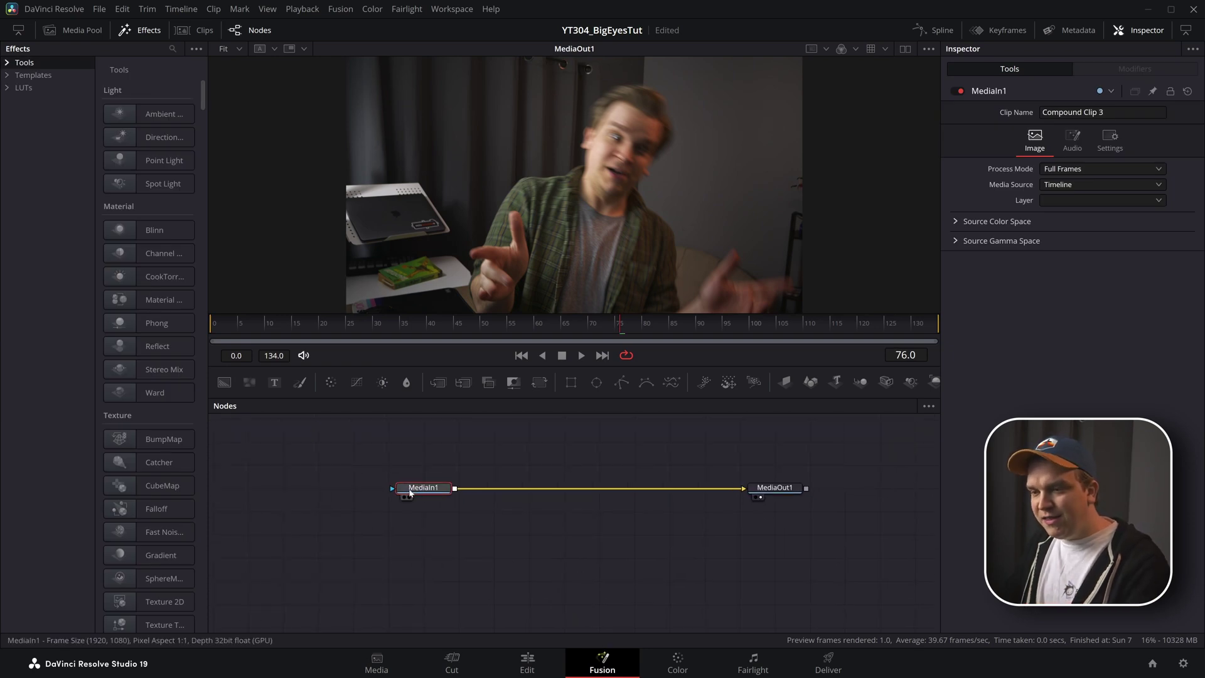
drag(779, 495, 800, 494)
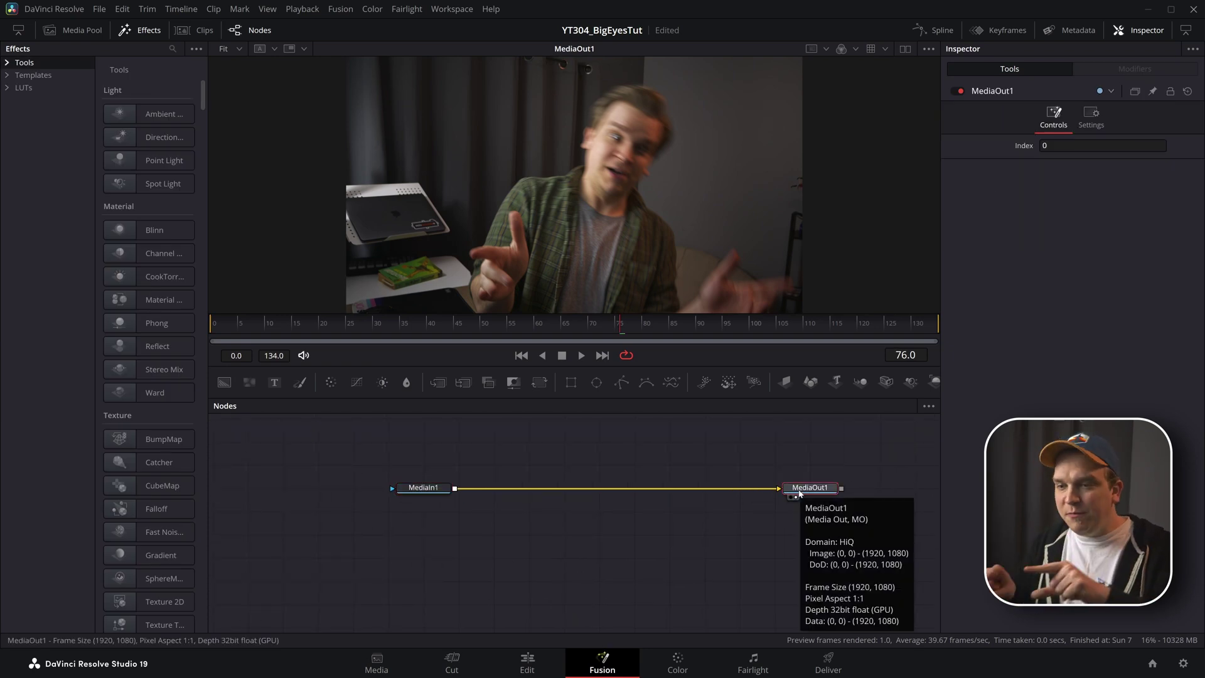
click(414, 491)
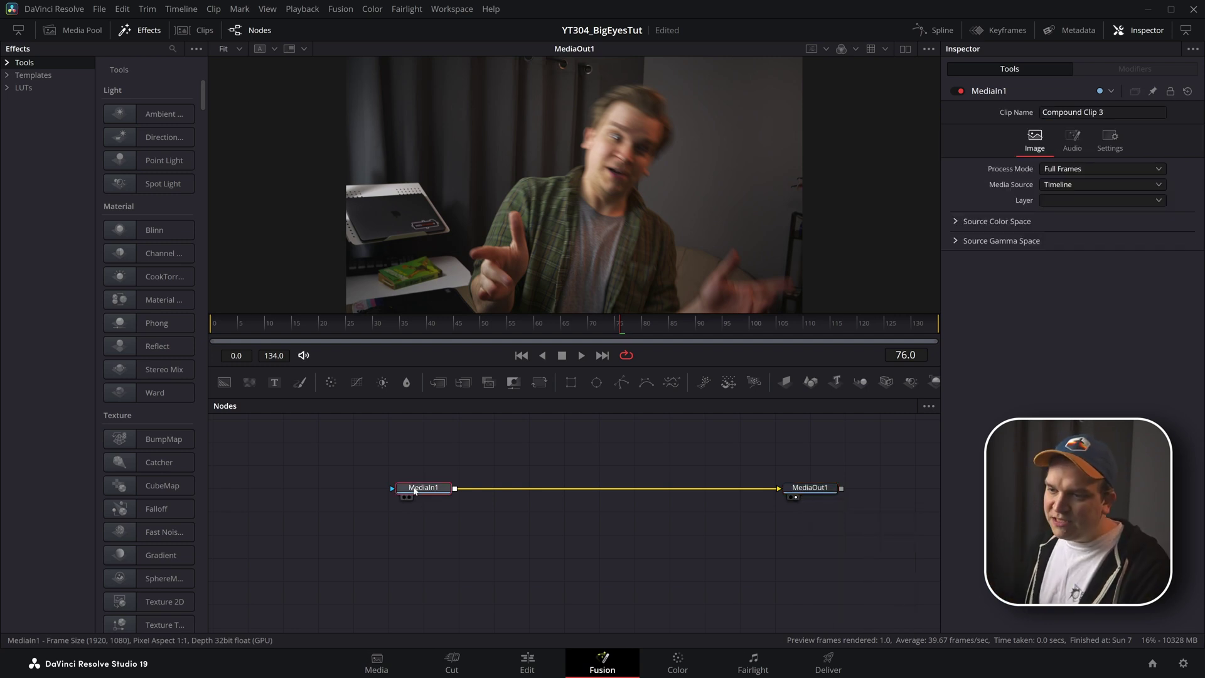
key(shift+space)
text(mag)
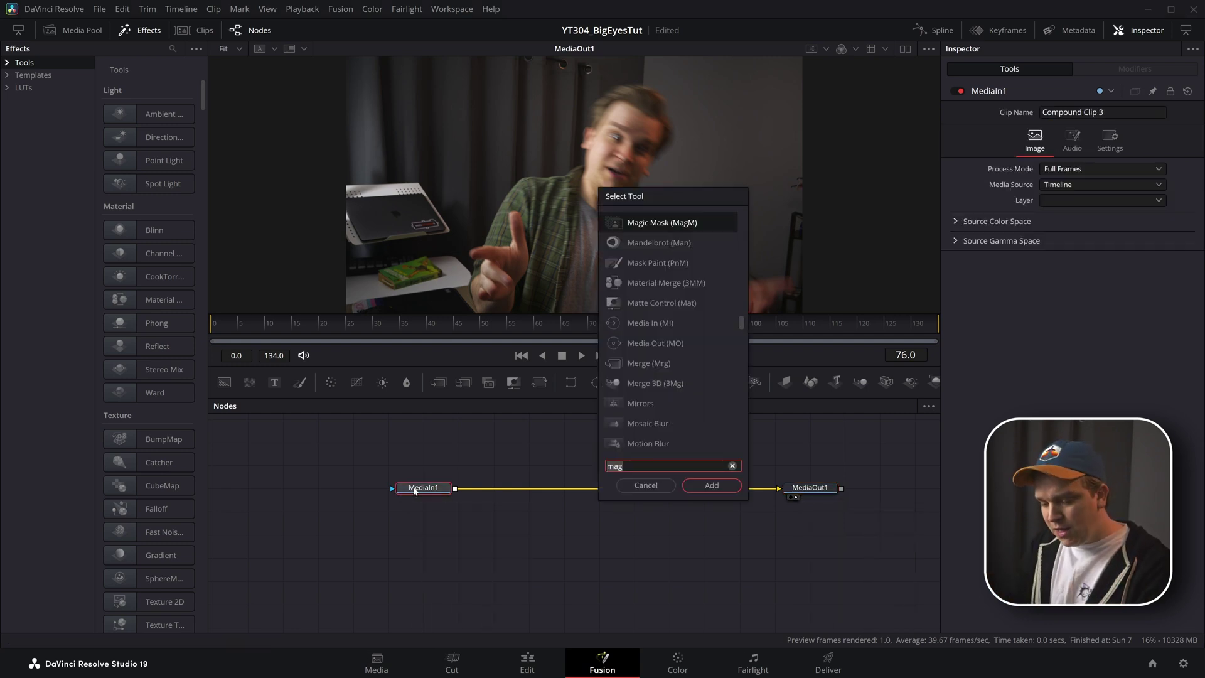
key(BackSpace)
key(BackSpace)
key(BackSpace)
text(track)
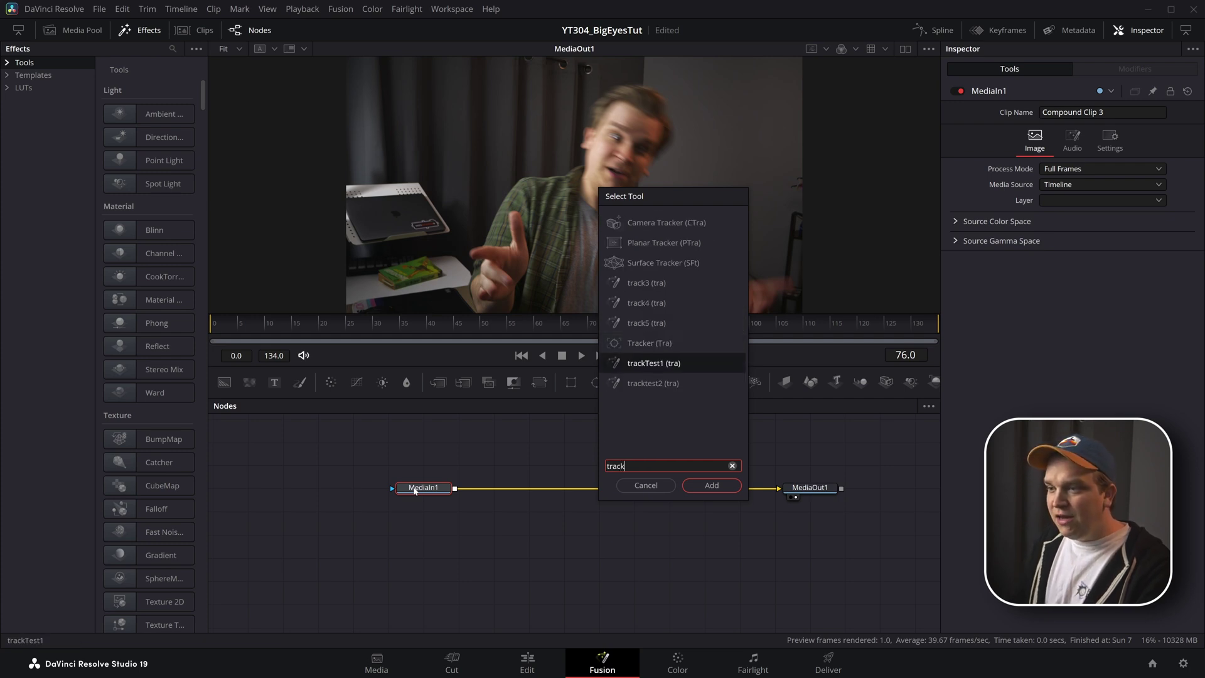
key(Return)
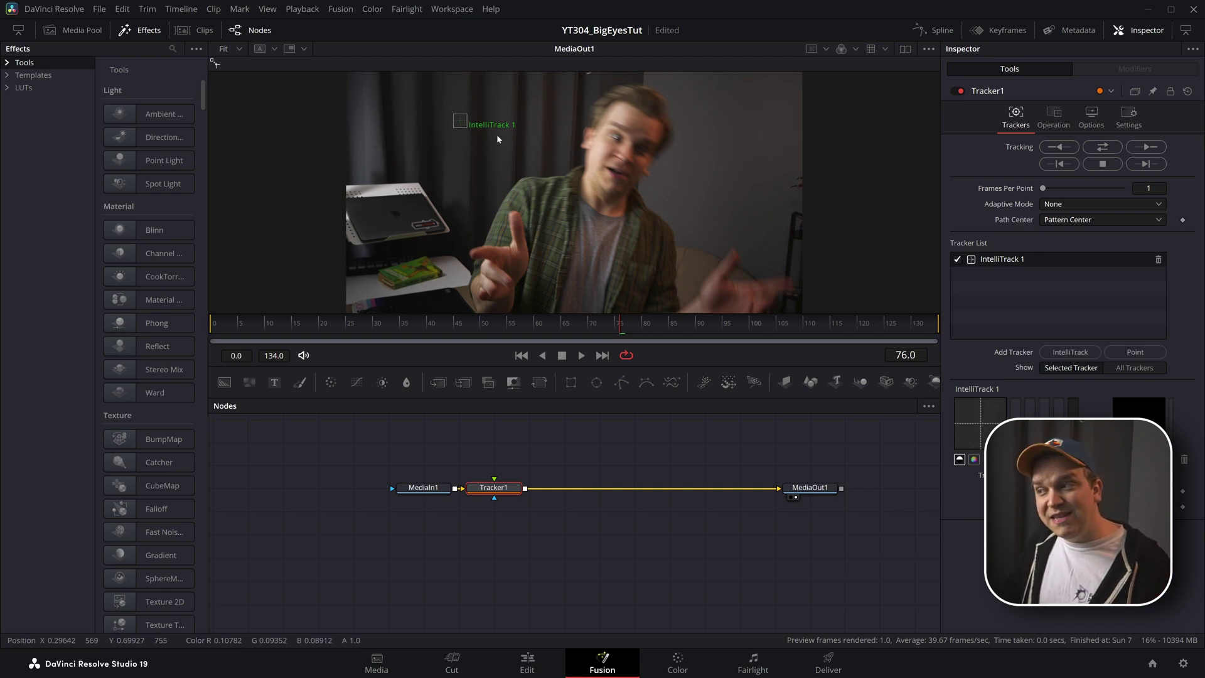
- Add two point trackers to Tracker1 and delete IntelliTrack 1 from its tracker list
click(1136, 353)
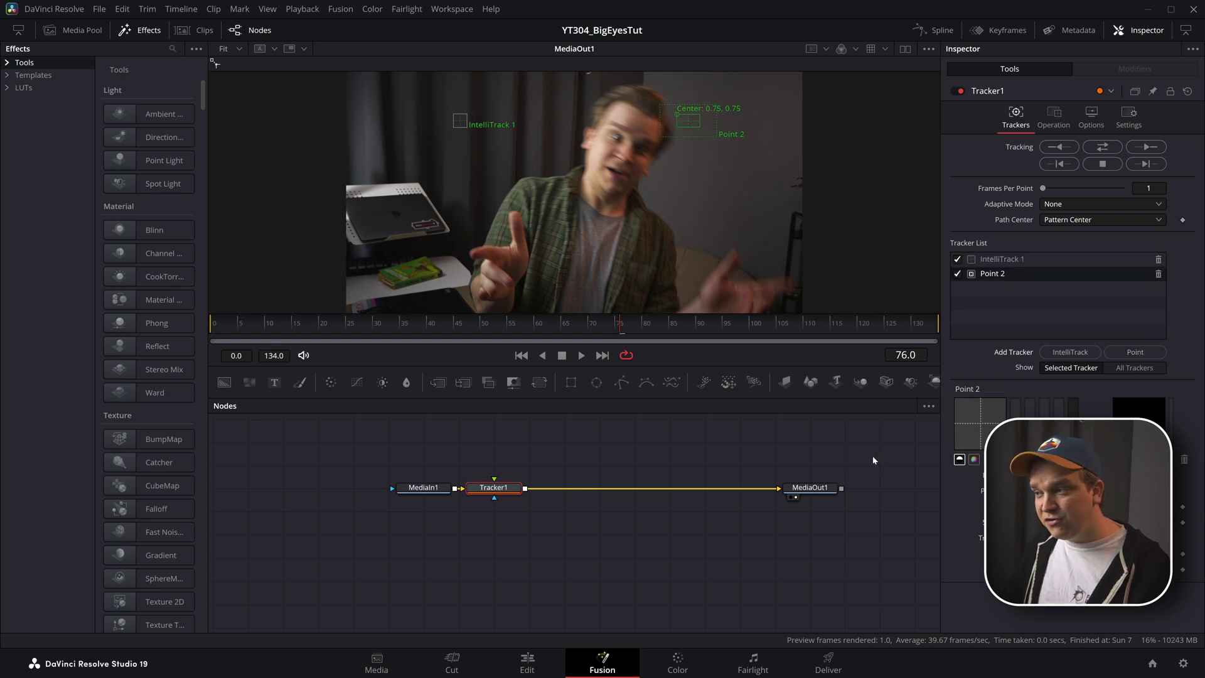
click(1005, 262)
click(1157, 260)
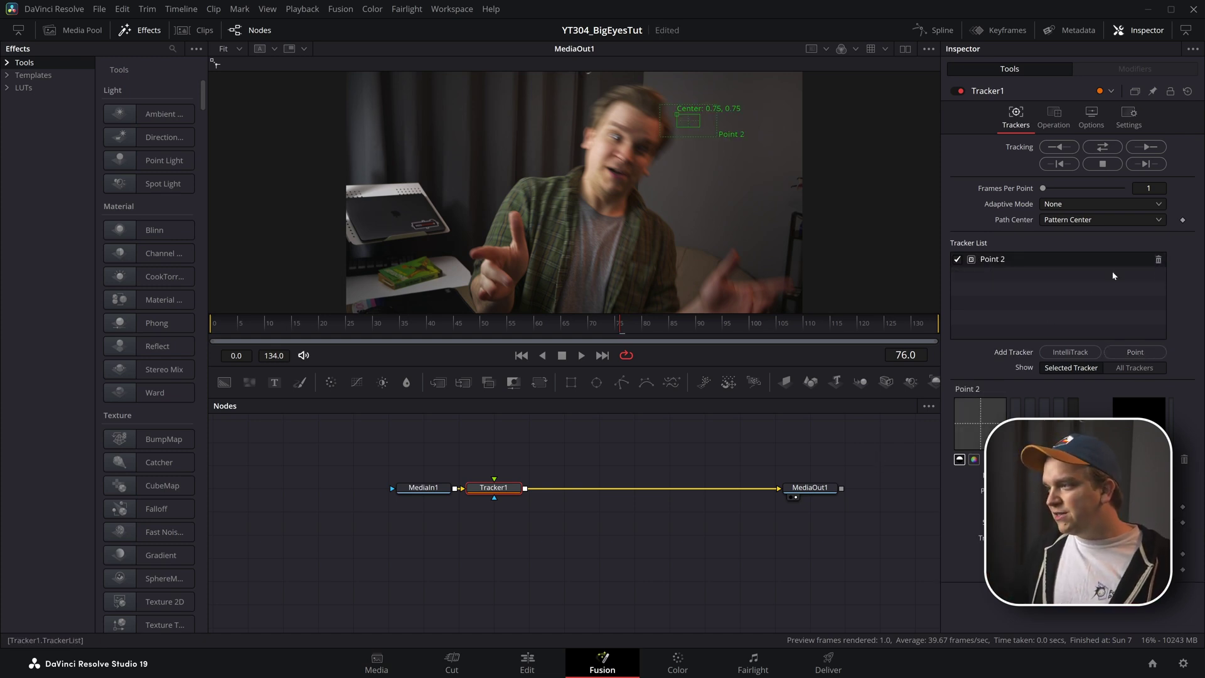
click(1136, 353)
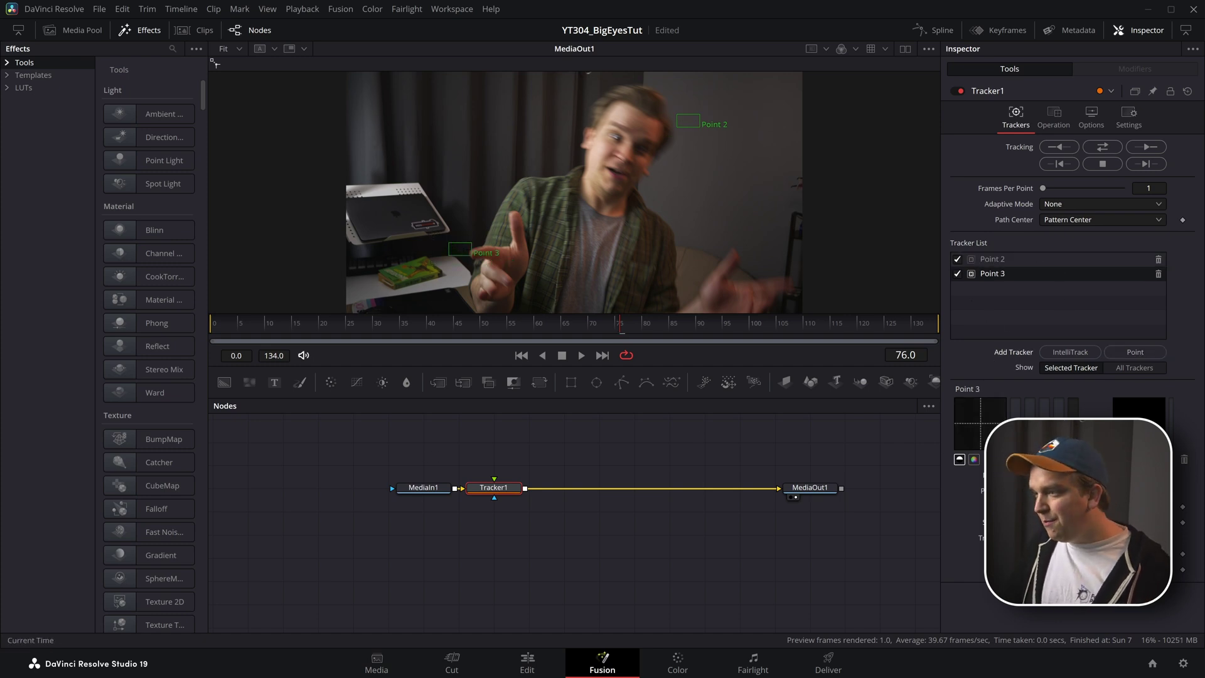
- Rename the trackers Point 1 and Point 2, then return to the clip's first frame
double_click(1007, 258)
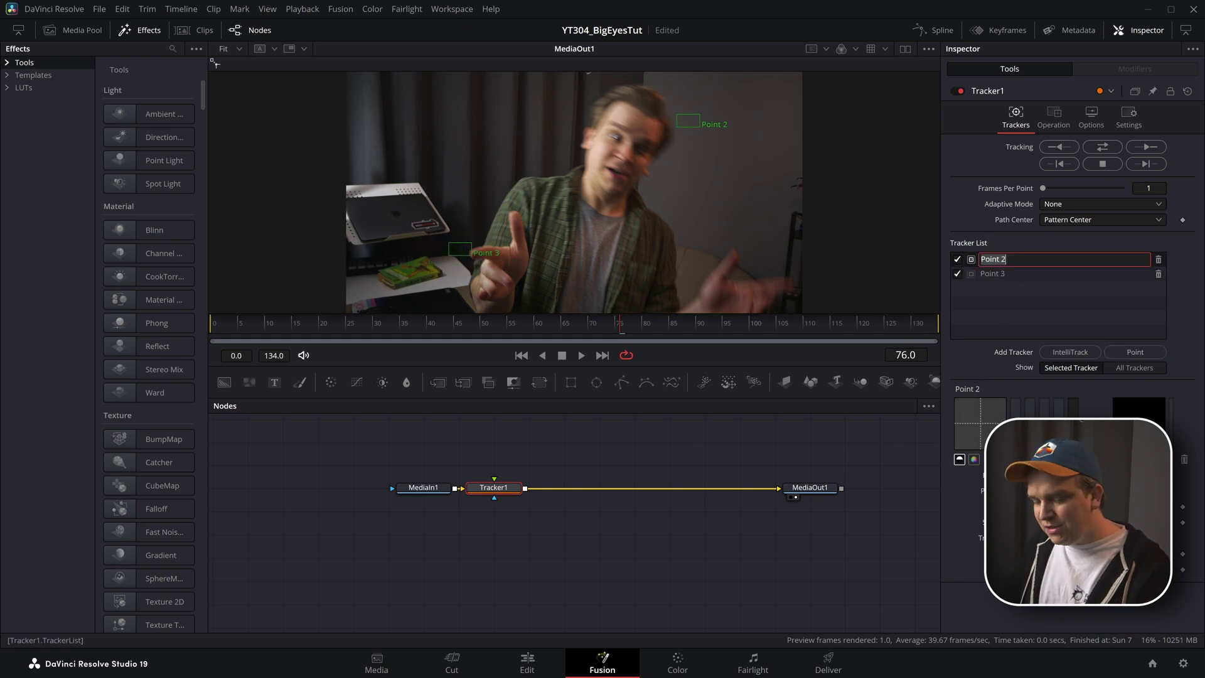
click(1006, 274)
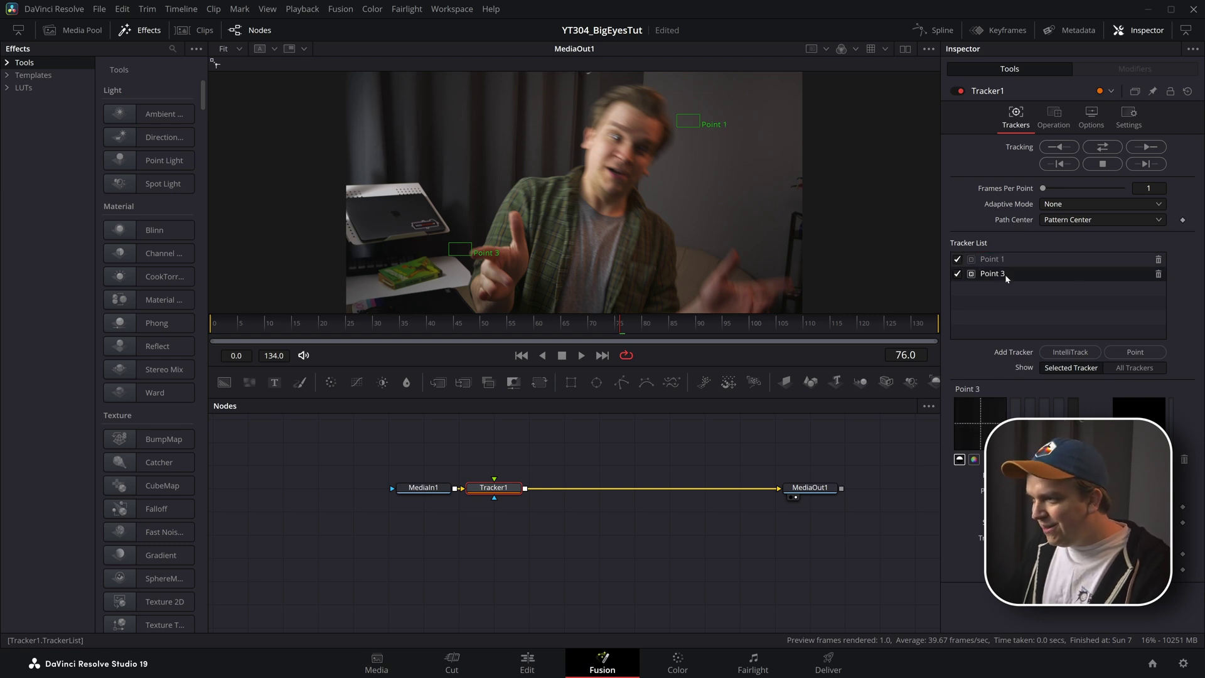
double_click(992, 274)
text(Point 2)
key(Return)
key(Home)
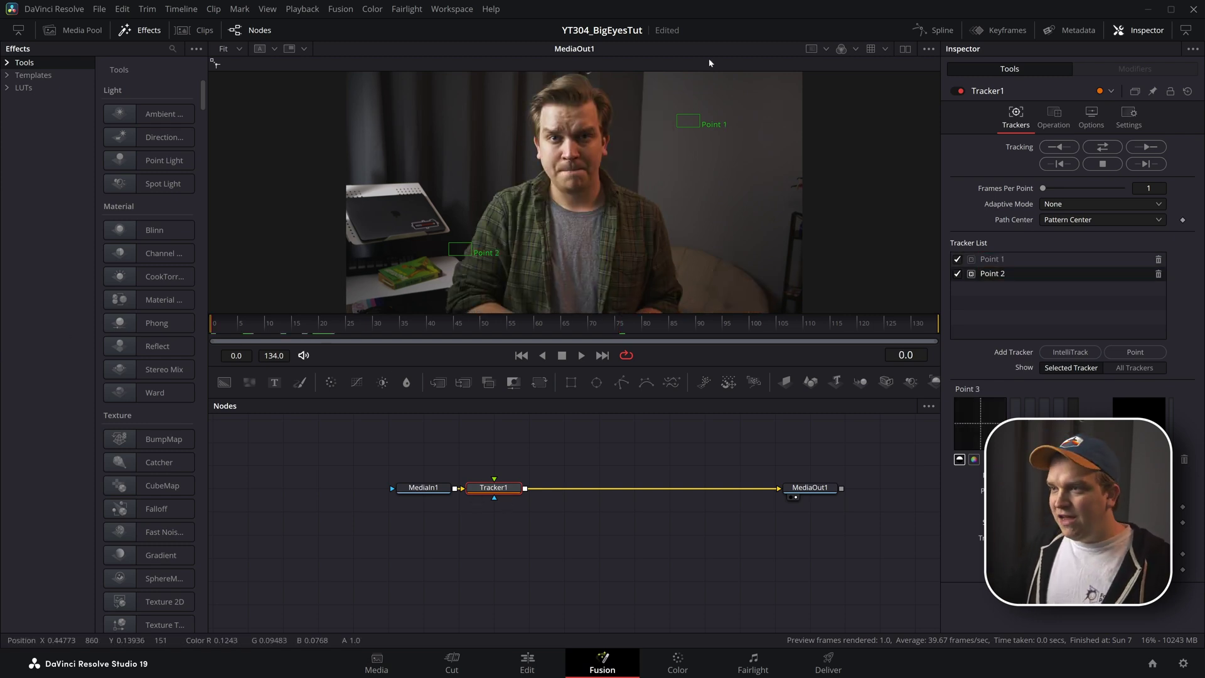
- Place Point 1 and Point 2 trackers over the man's two eyes
drag(677, 119, 542, 135)
scroll(644, 184, up, 6)
scroll(709, 236, down, 6)
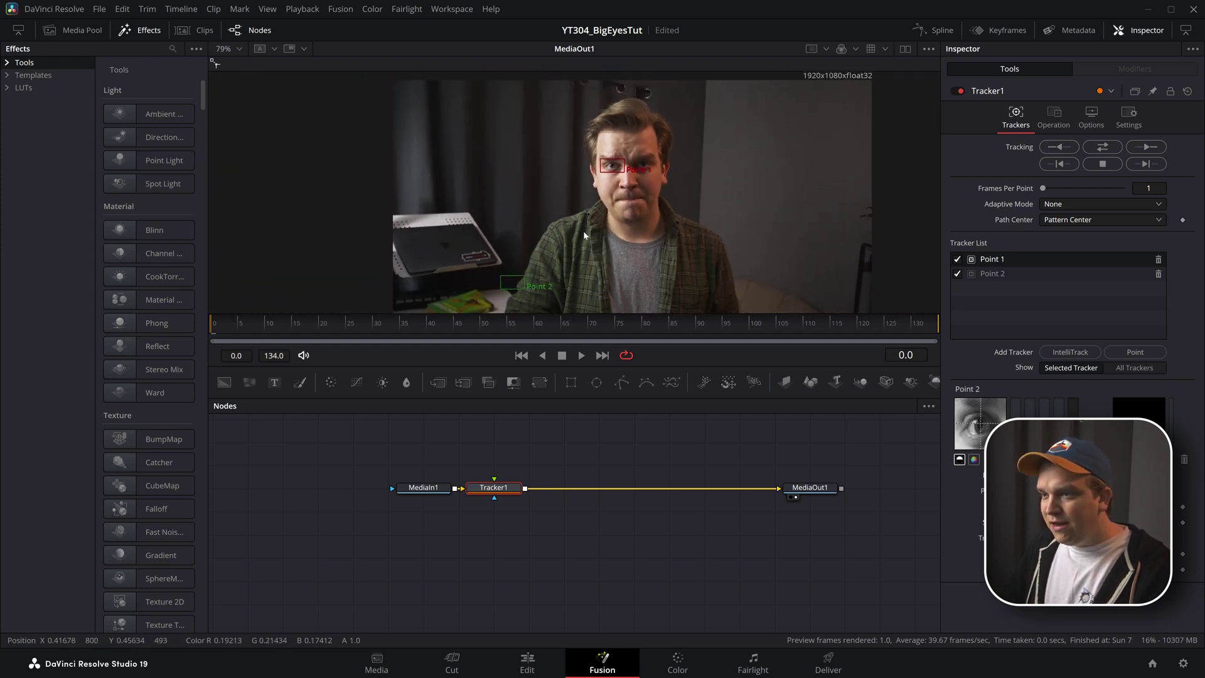
drag(517, 266, 630, 155)
scroll(669, 220, up, 6)
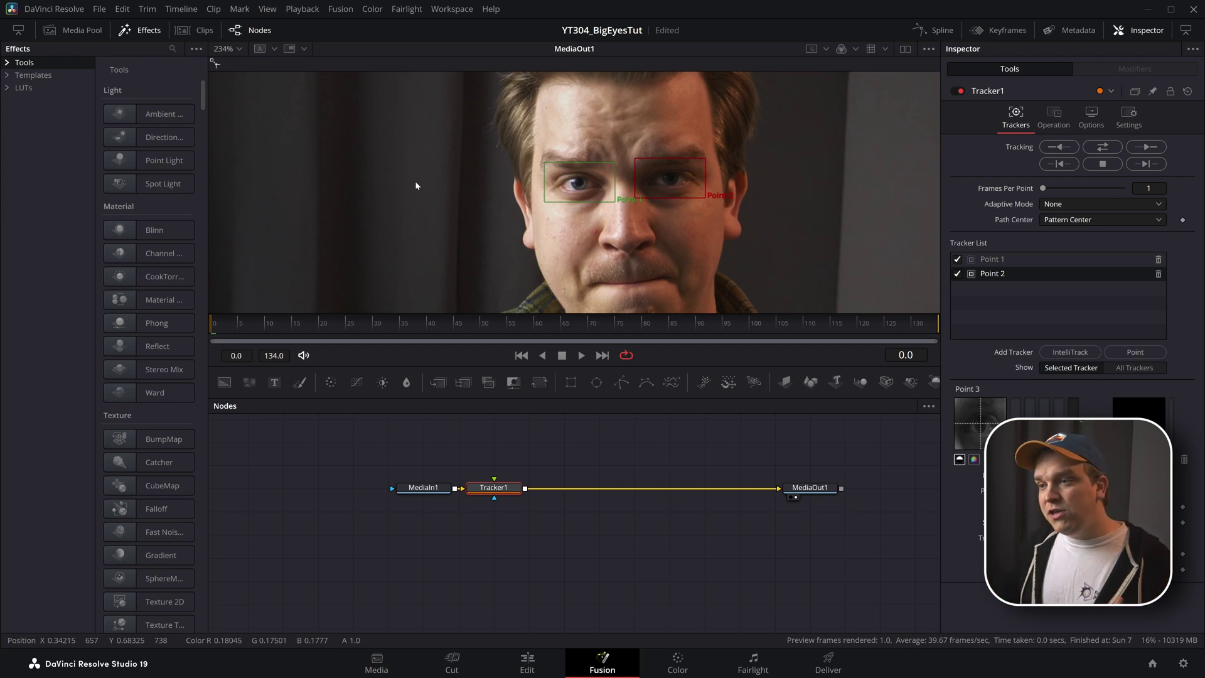
scroll(564, 126, down, 2)
scroll(552, 119, down, 3)
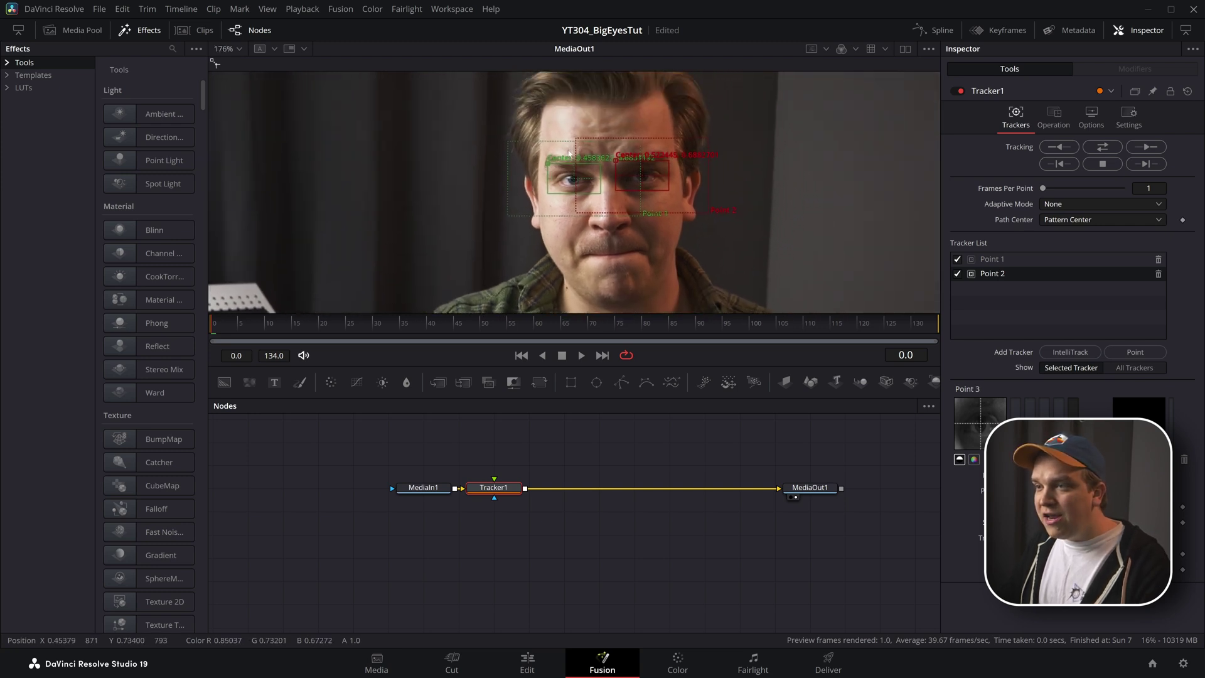
- Enlarge both trackers' search areas and reshape their pattern boxes around the eyes
click(499, 130)
drag(494, 126, 475, 97)
drag(700, 129, 717, 93)
mouse_move(591, 150)
mouse_down()
mouse_move(578, 149)
mouse_move(587, 160)
mouse_up()
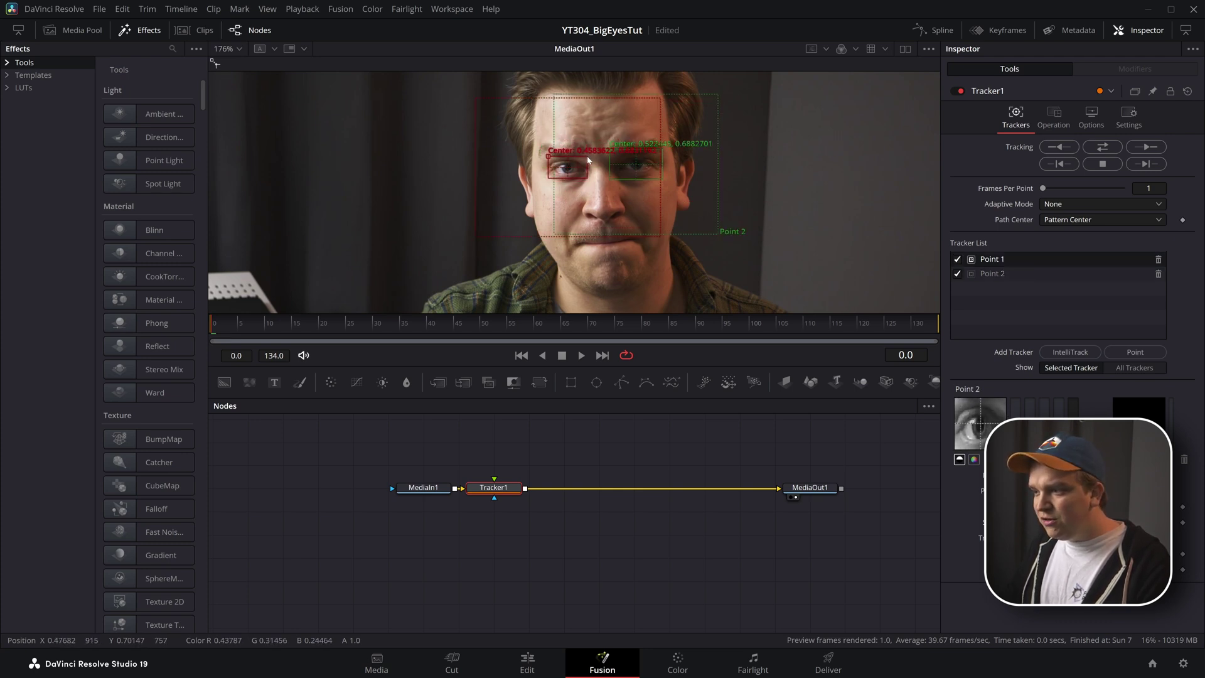
drag(661, 152, 662, 151)
click(611, 182)
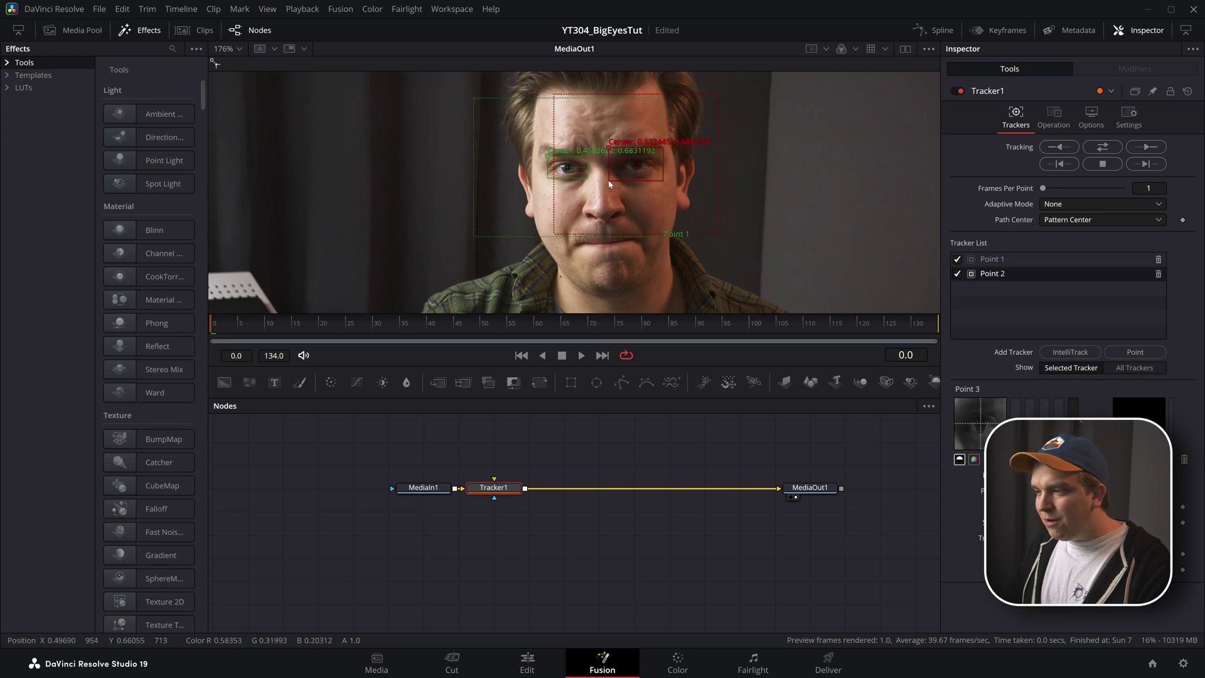
drag(608, 181, 611, 181)
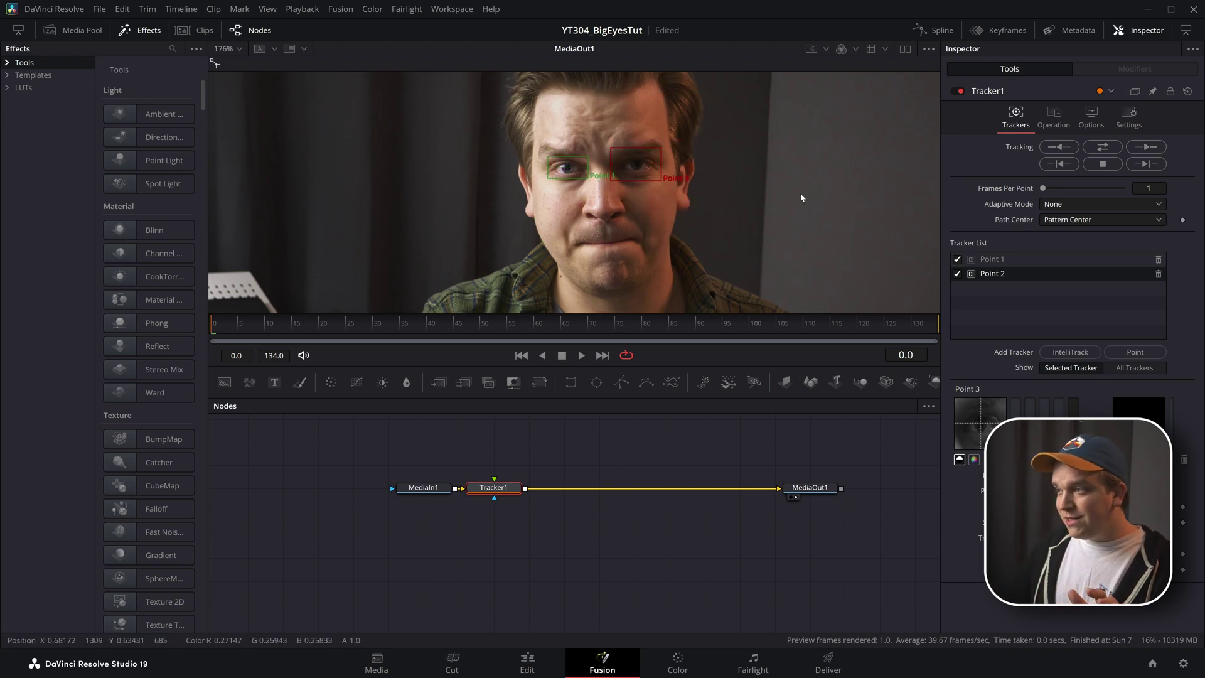
scroll(785, 188, down, 2)
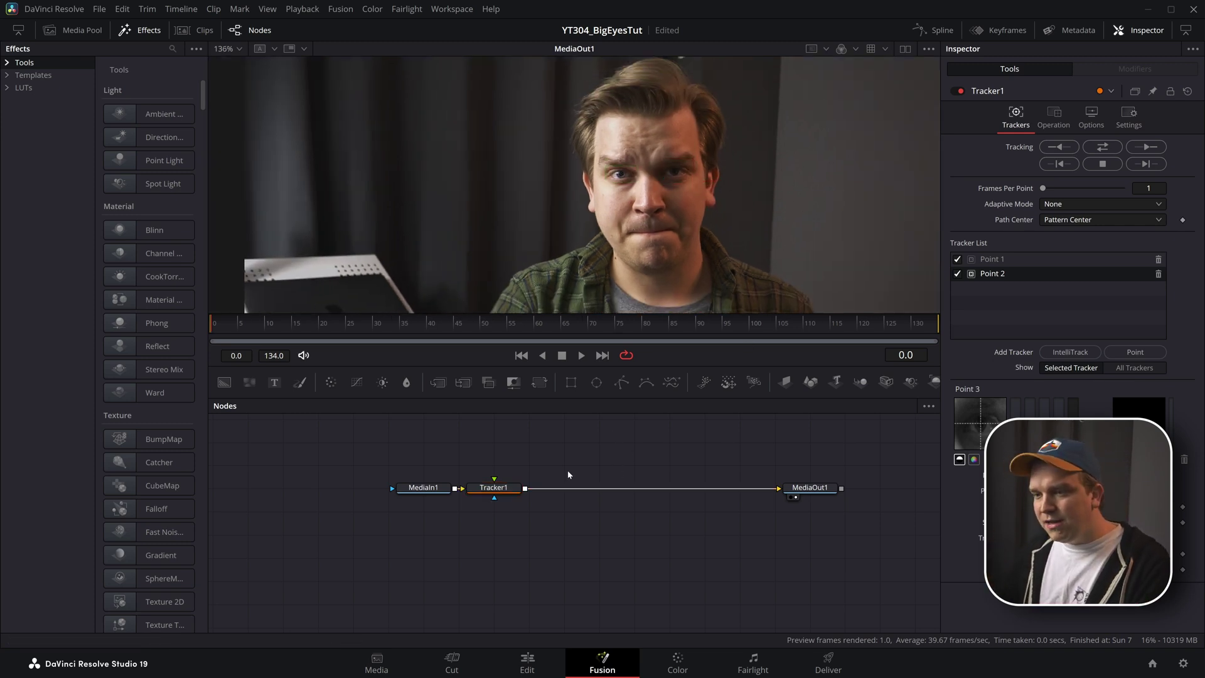
- Add a Dent node after Tracker1 via the tool search
key(shift+space)
text(track)
key(ctrl+a)
text(den)
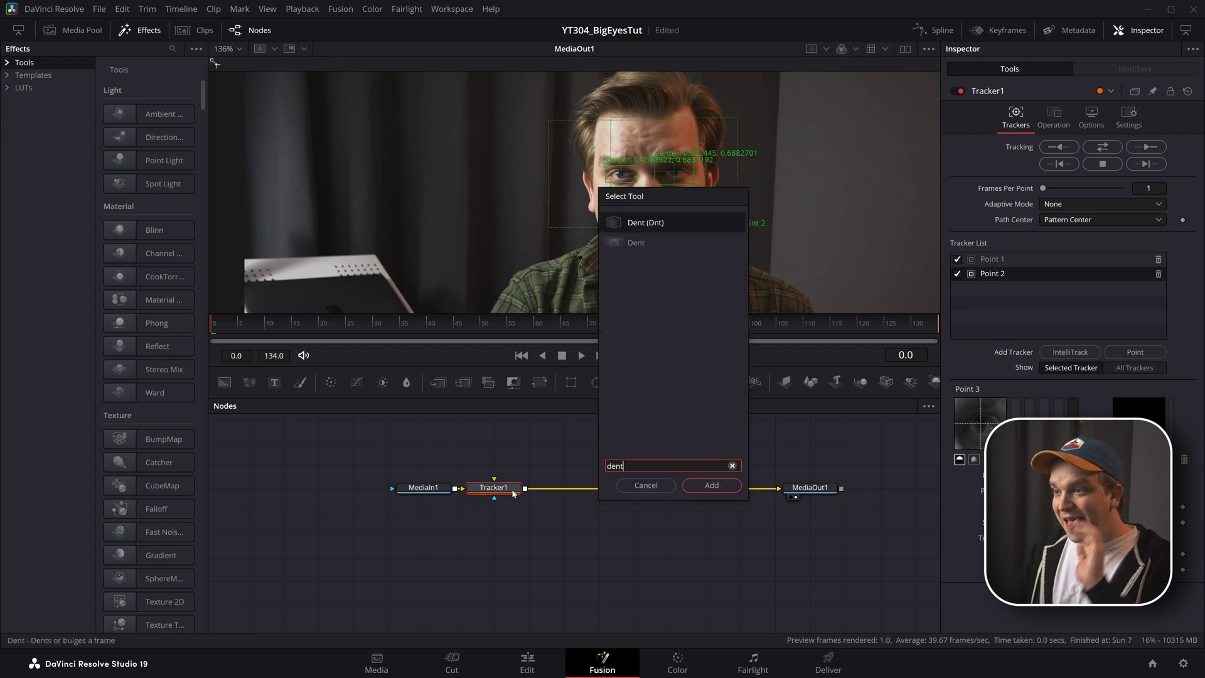
text(t)
key(Return)
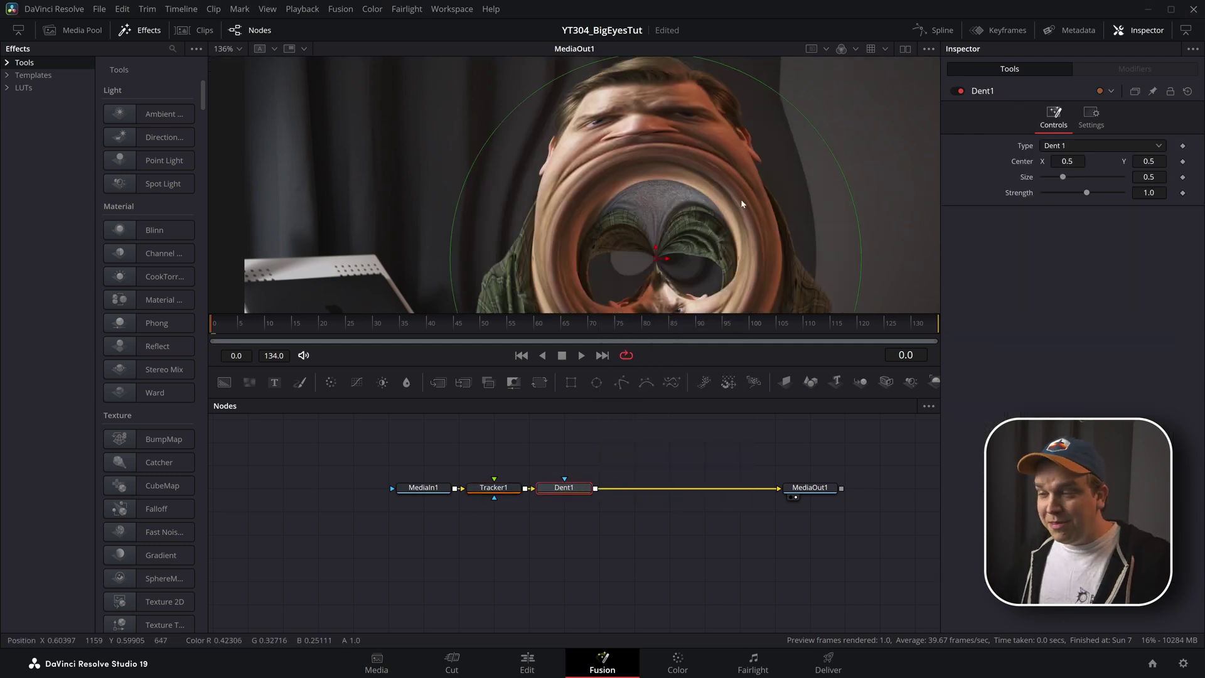
scroll(693, 236, down, 3)
scroll(693, 236, down, 2)
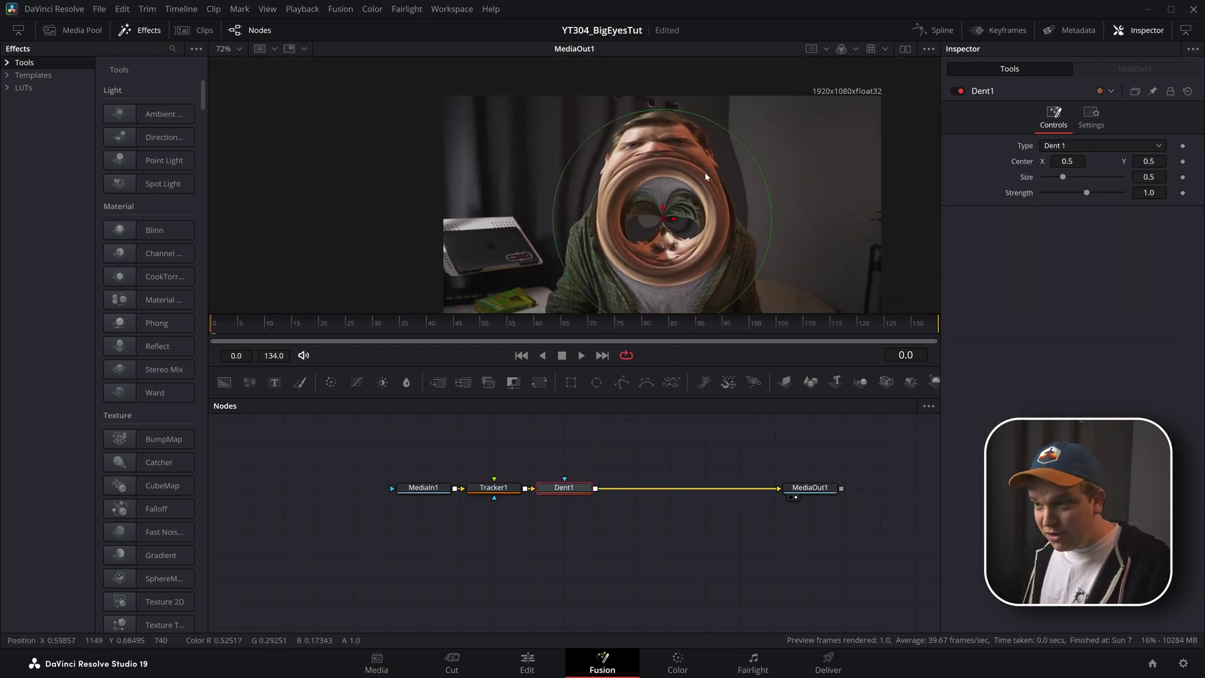
- Set the dent type to Dent 2 and place a small dent circle over the left eye
click(1051, 147)
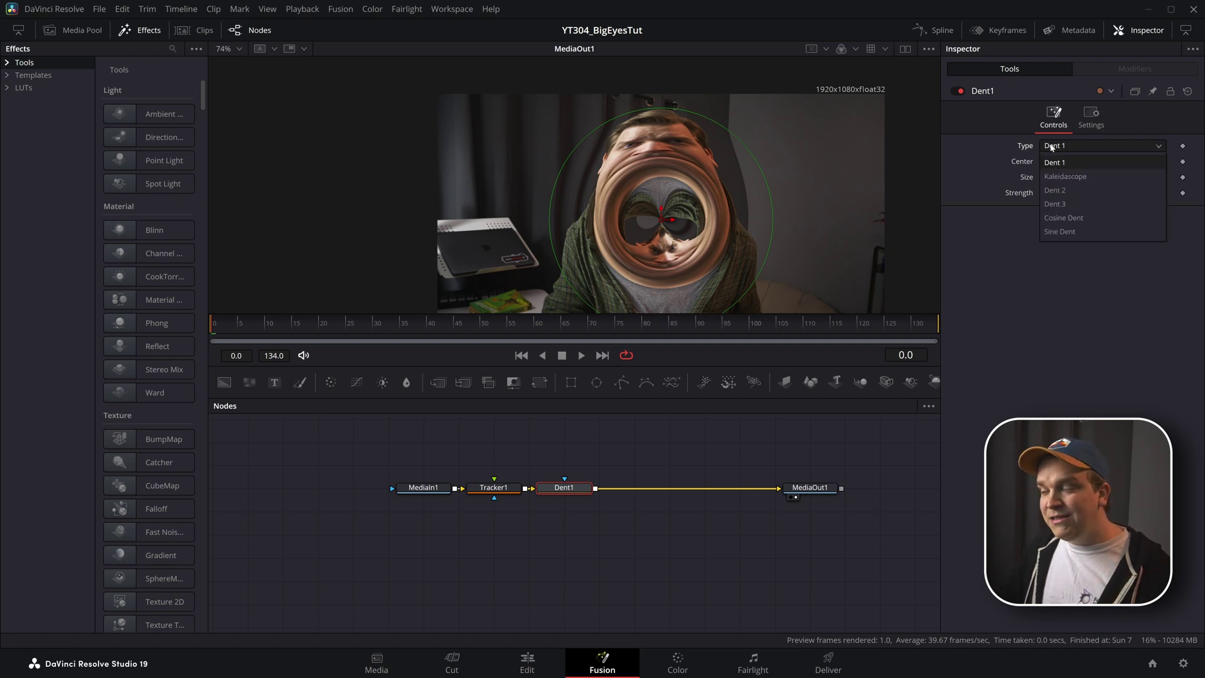
click(1089, 188)
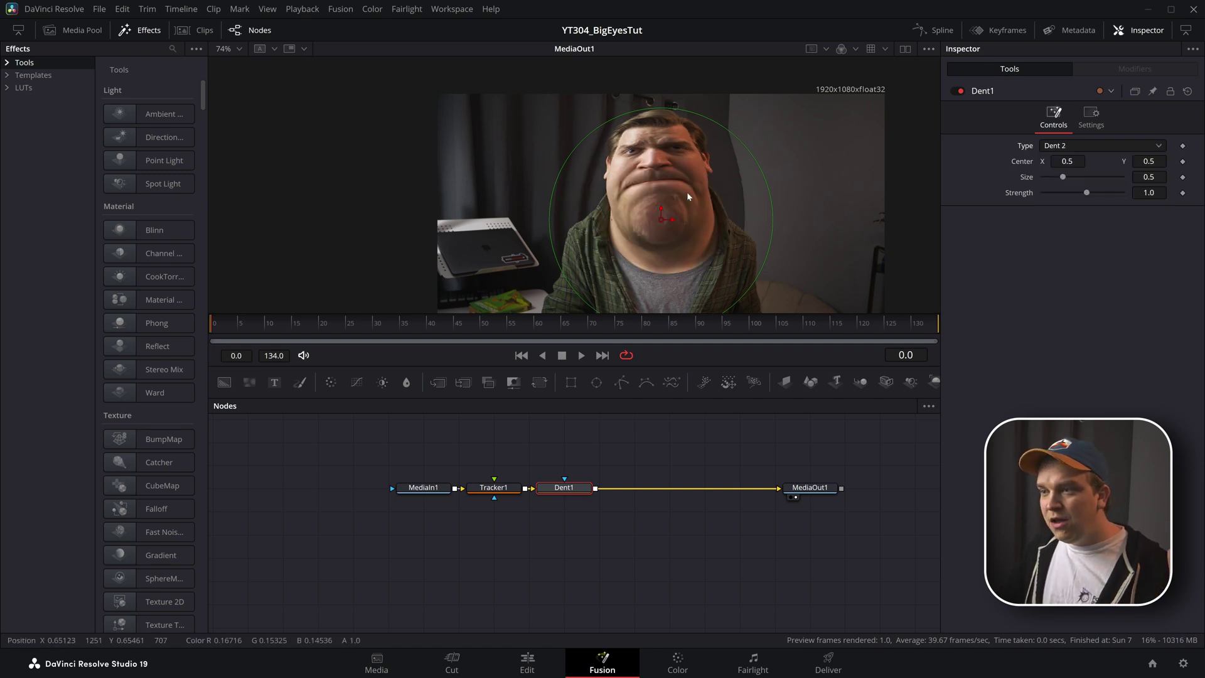
scroll(703, 205, down, 2)
scroll(703, 205, down, 3)
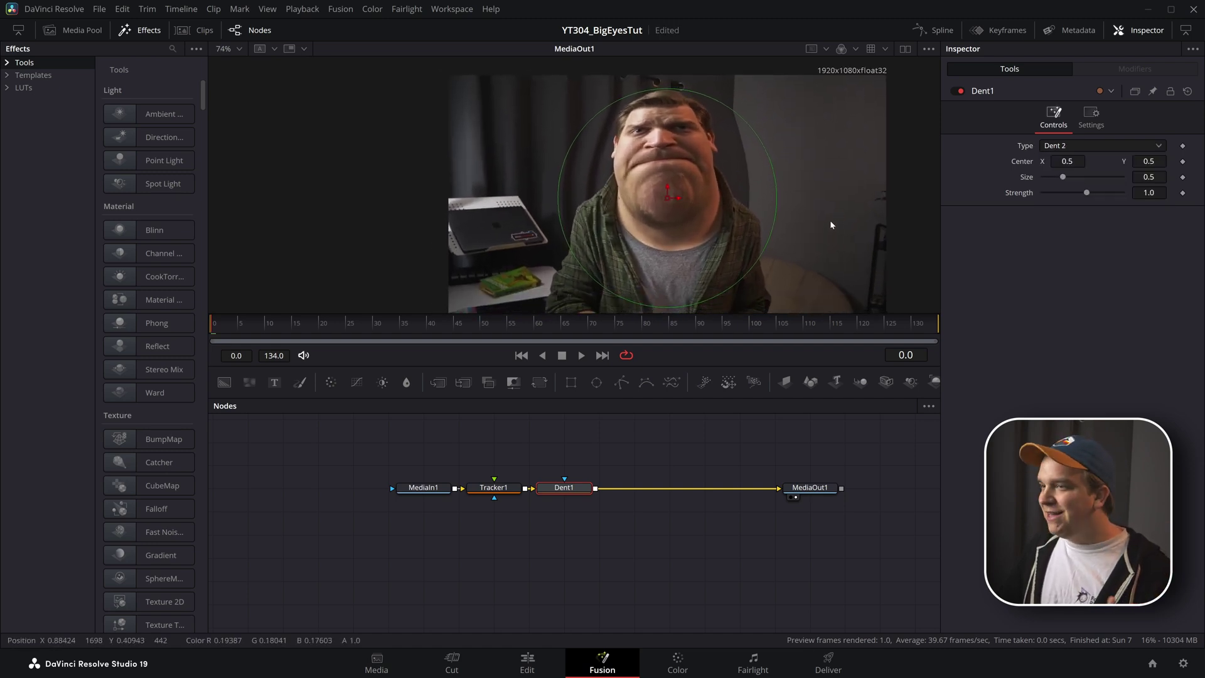
drag(783, 215, 721, 168)
scroll(722, 168, up, 4)
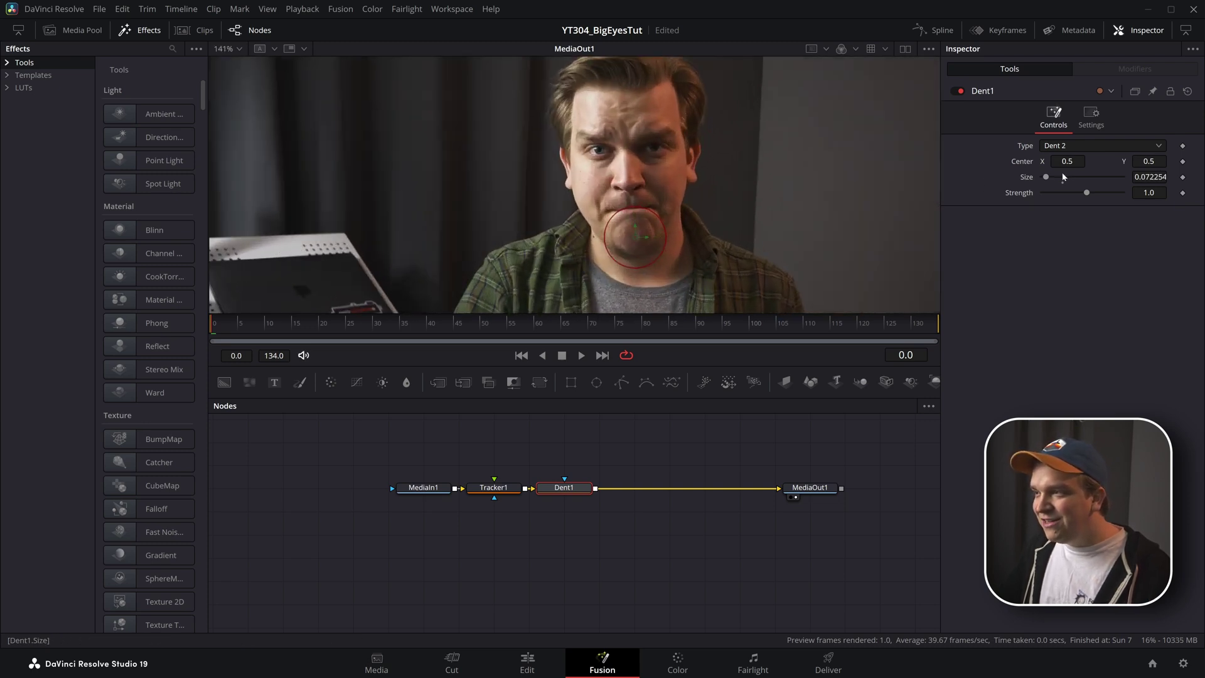
drag(640, 237, 600, 148)
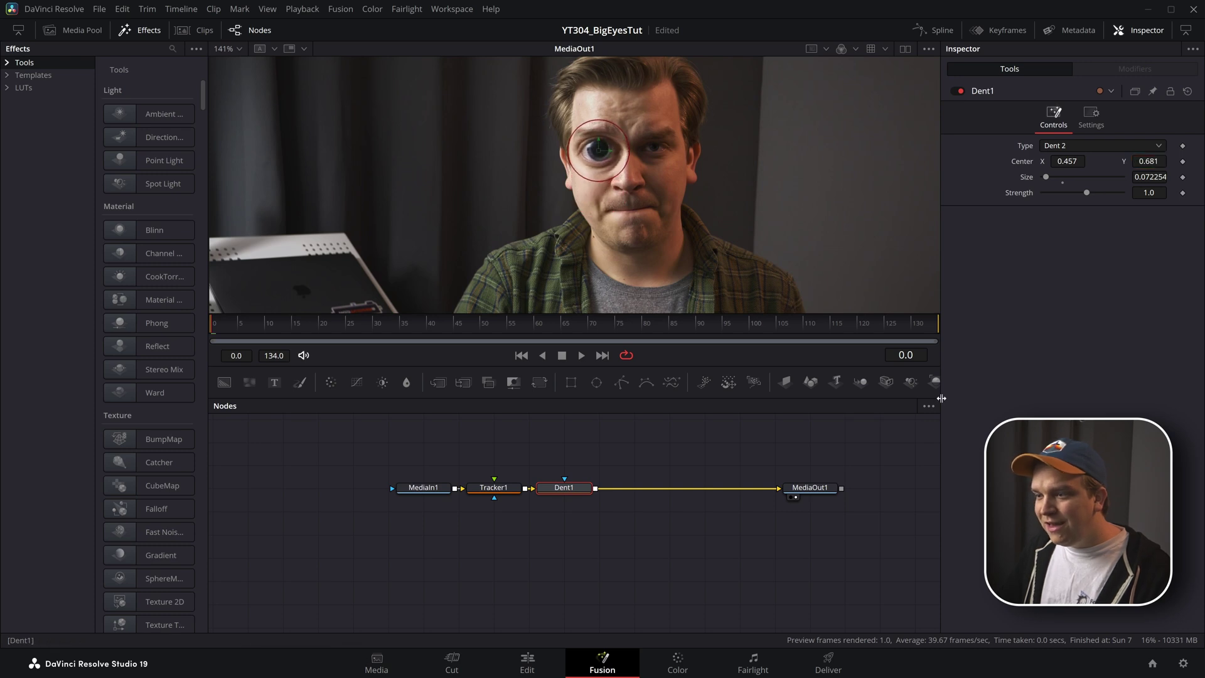
click(716, 445)
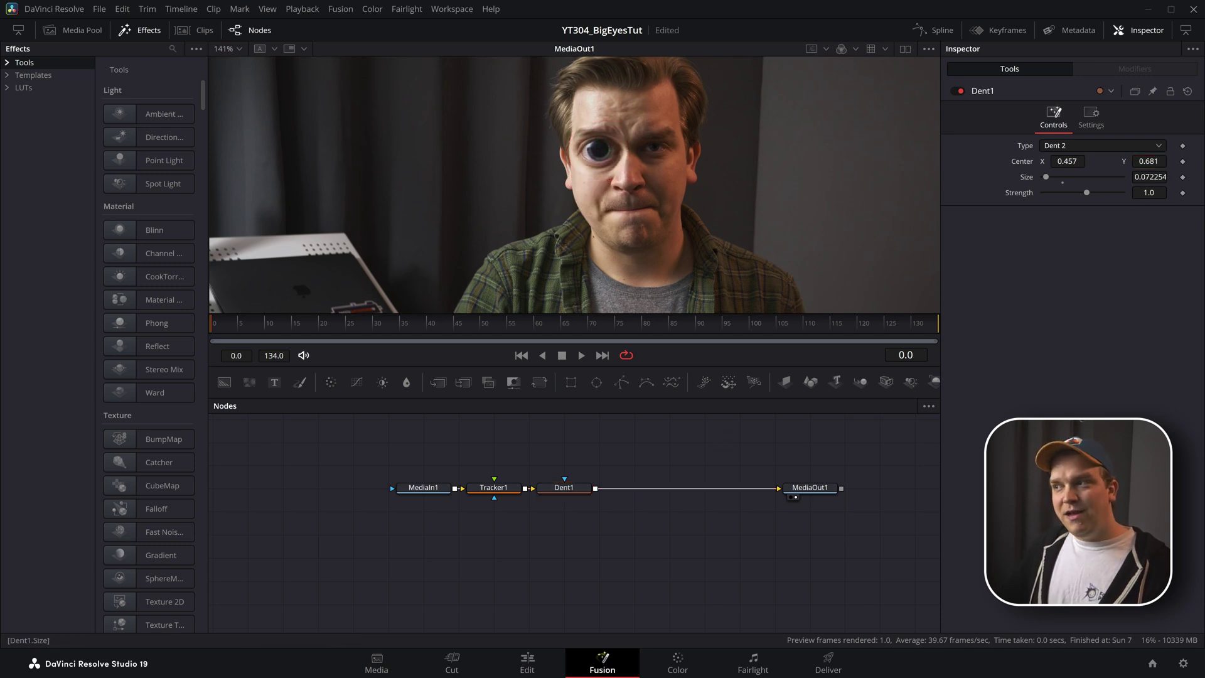
- Keep dent strength at 1.0 and adjust the dent size to 0.056
double_click(1148, 193)
text(0.05)
key(Return)
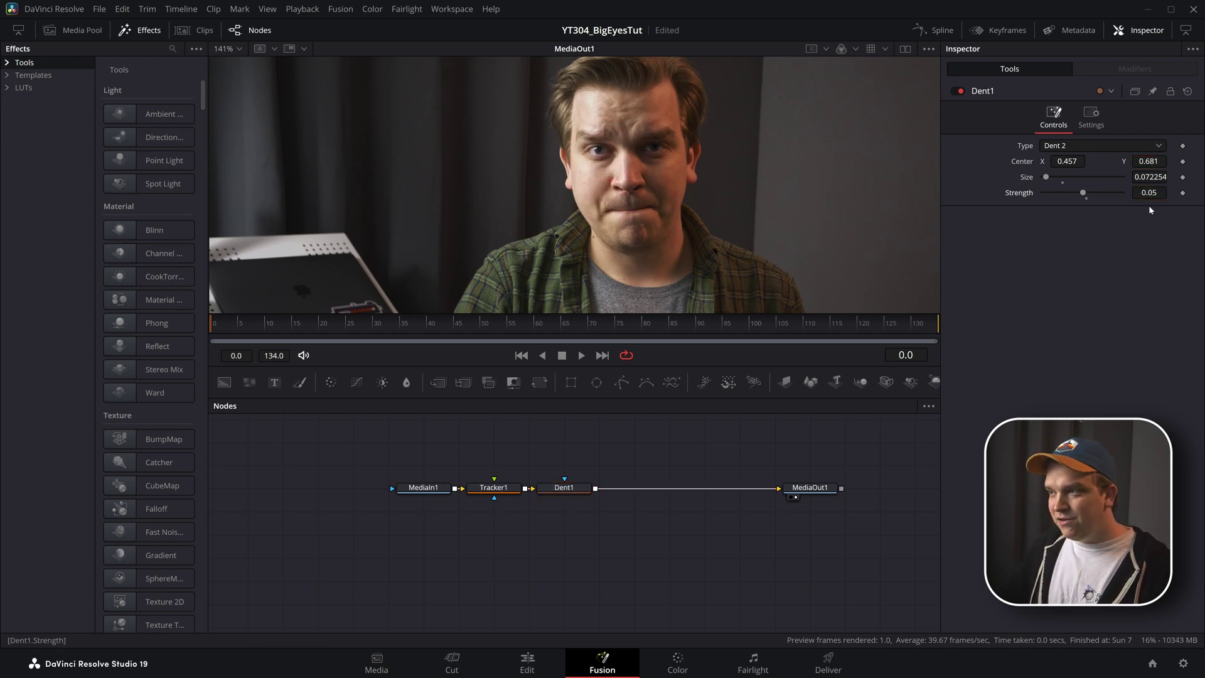
key(ctrl+z)
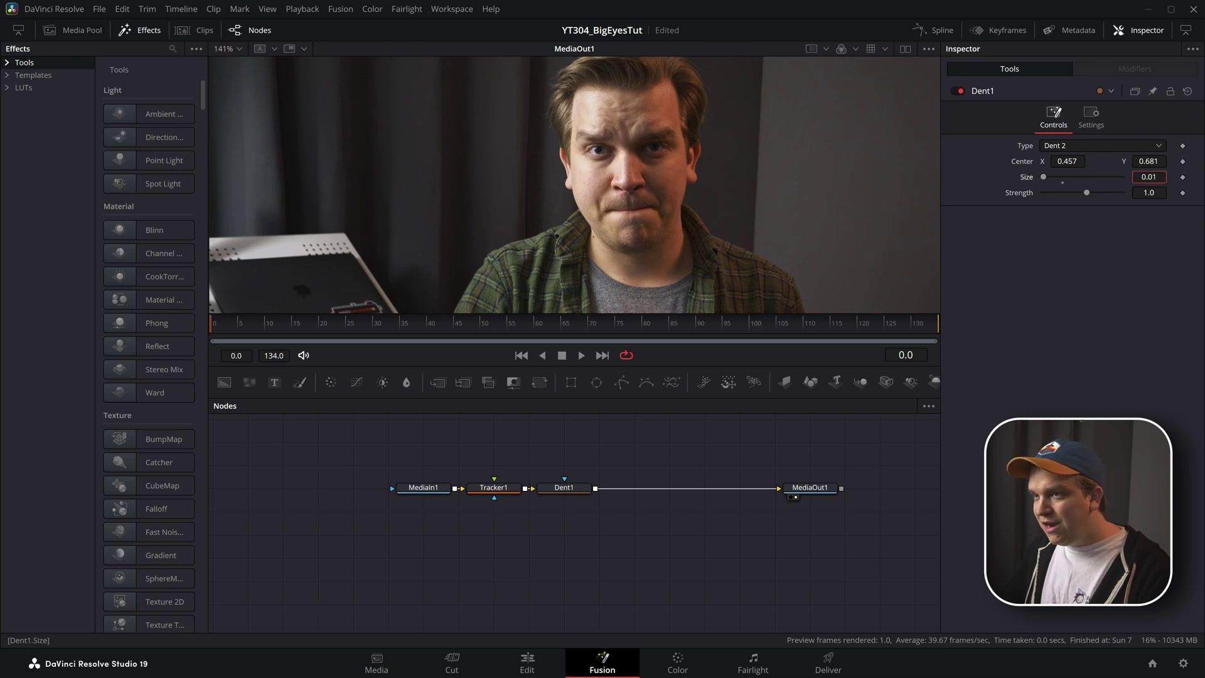
text(0.042)
key(Return)
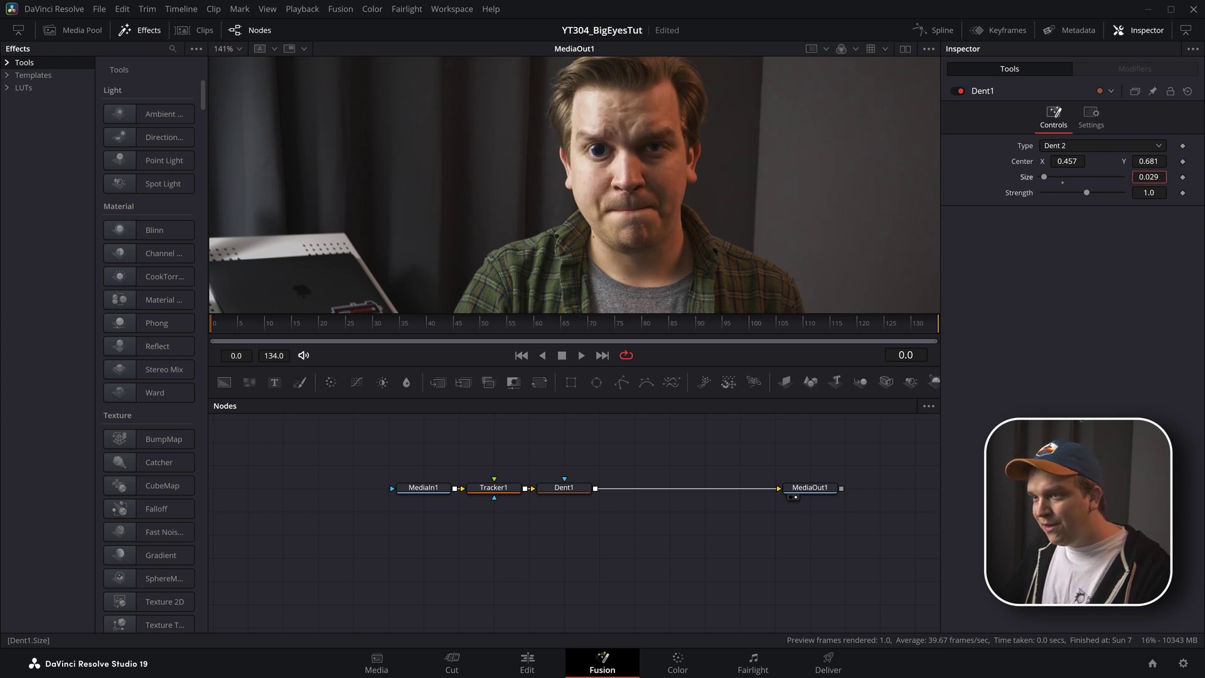
text(0.059)
key(Return)
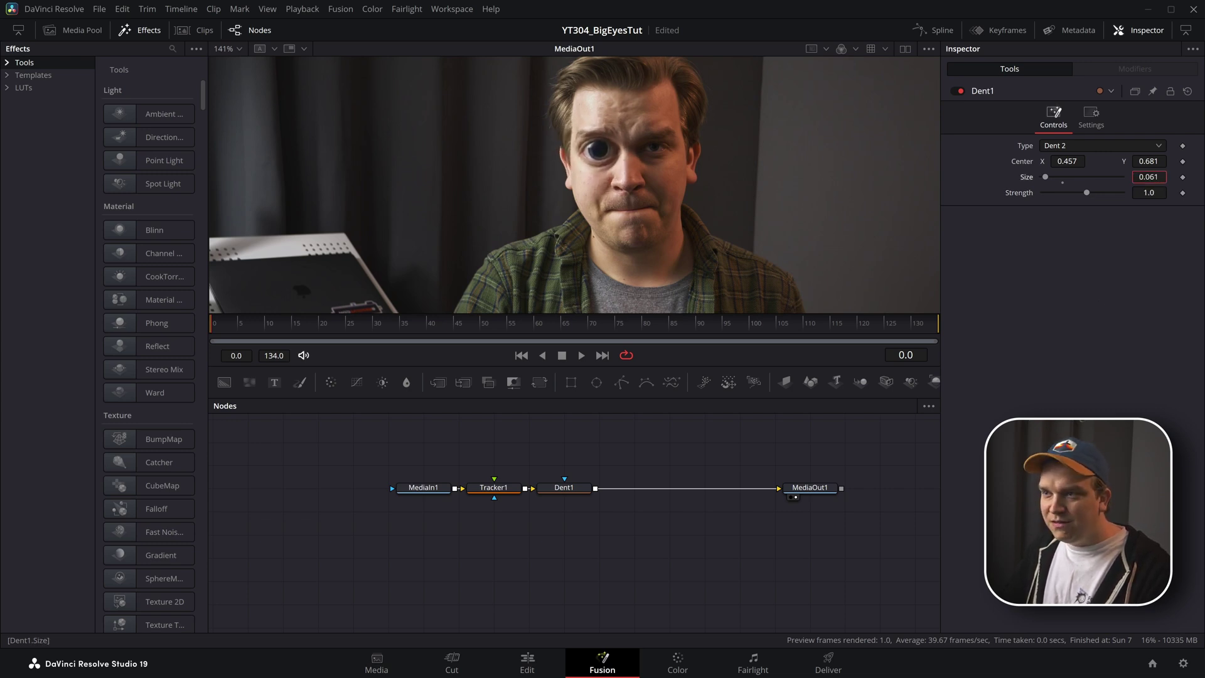
drag(1148, 176, 1103, 231)
scroll(681, 213, up, 2)
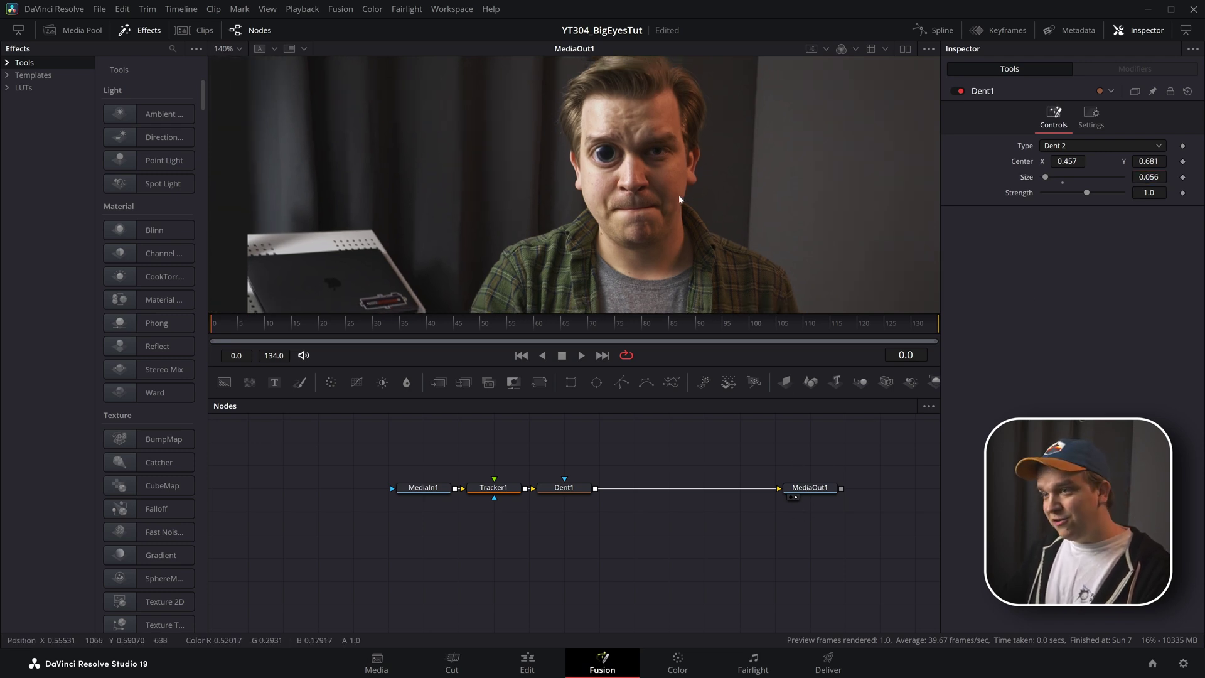
scroll(681, 213, down, 2)
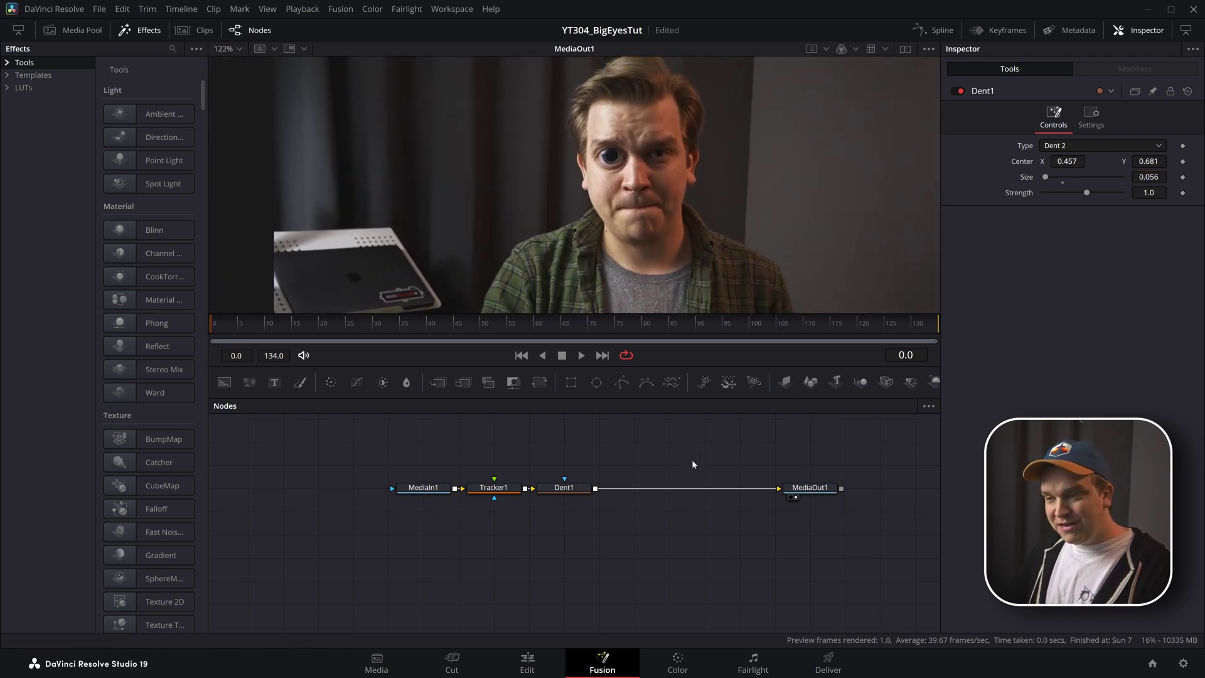
- Duplicate Dent1 as Dent2 and move its centre onto the right eye at 0.521, 0.685
click(562, 490)
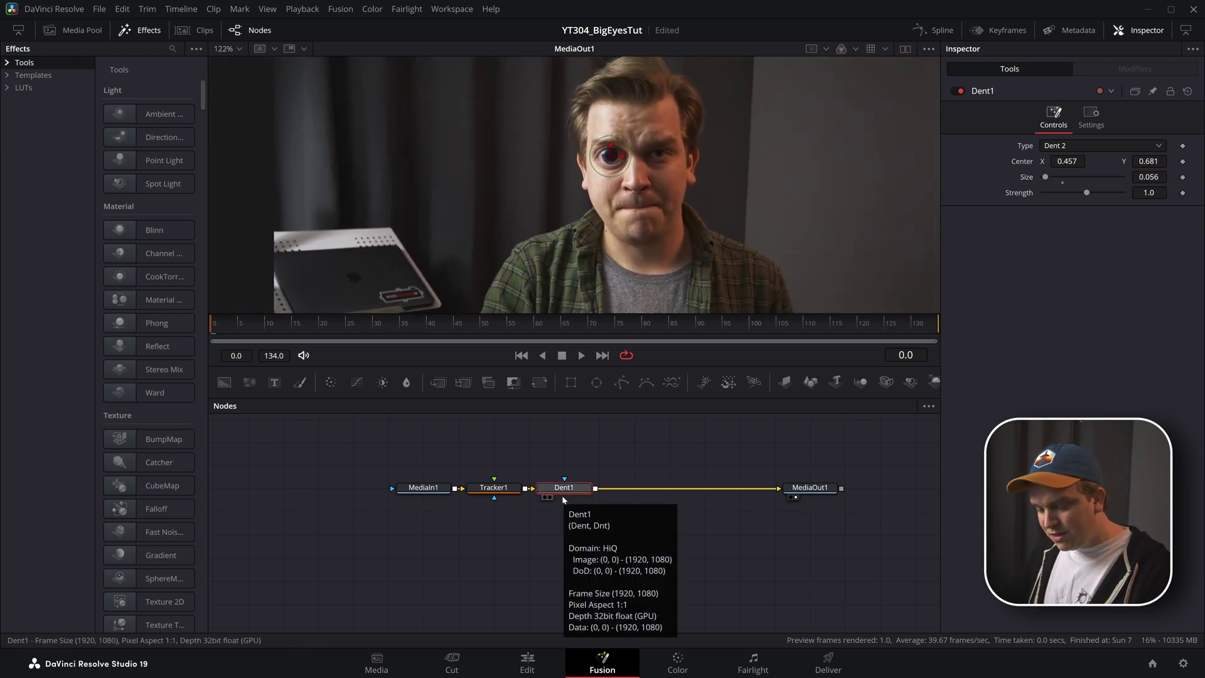
key(ctrl+c)
key(ctrl+v)
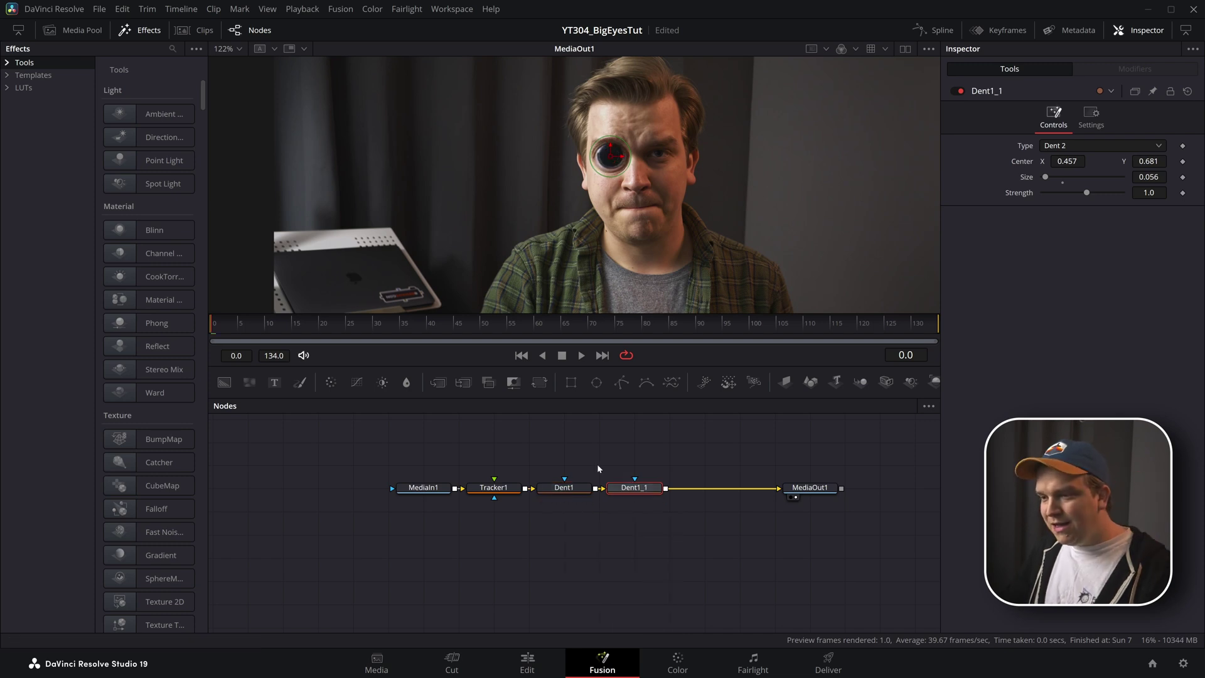
click(638, 488)
key(F2)
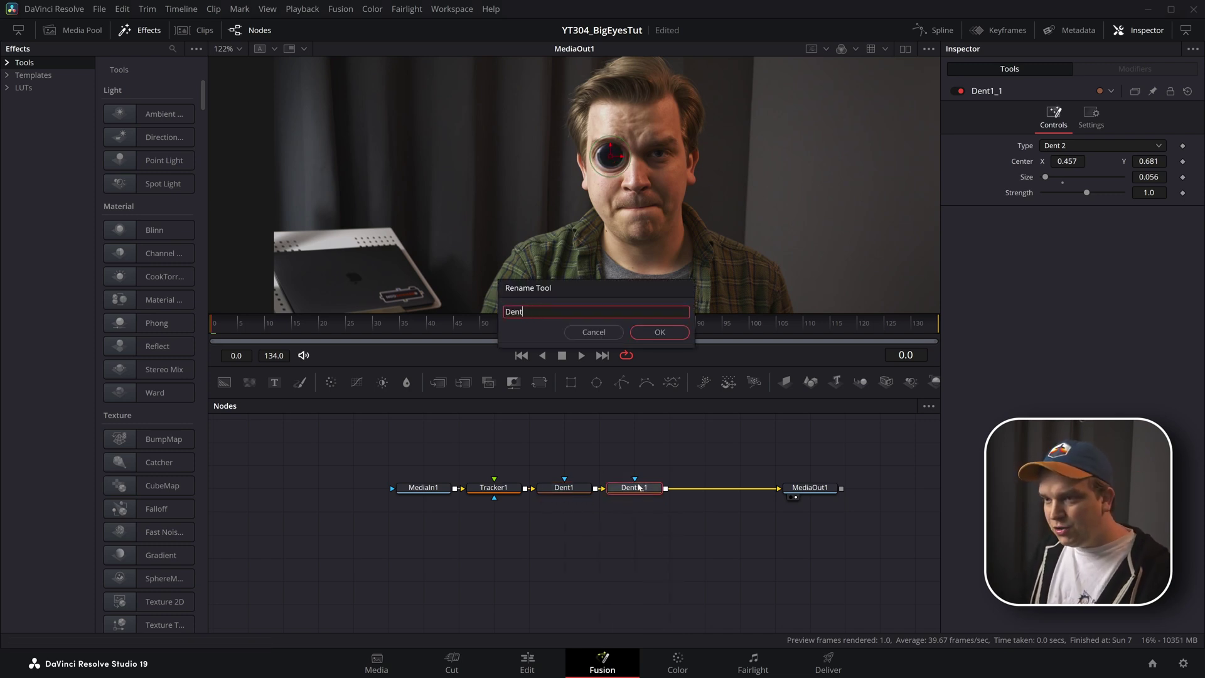
text(2)
key(Return)
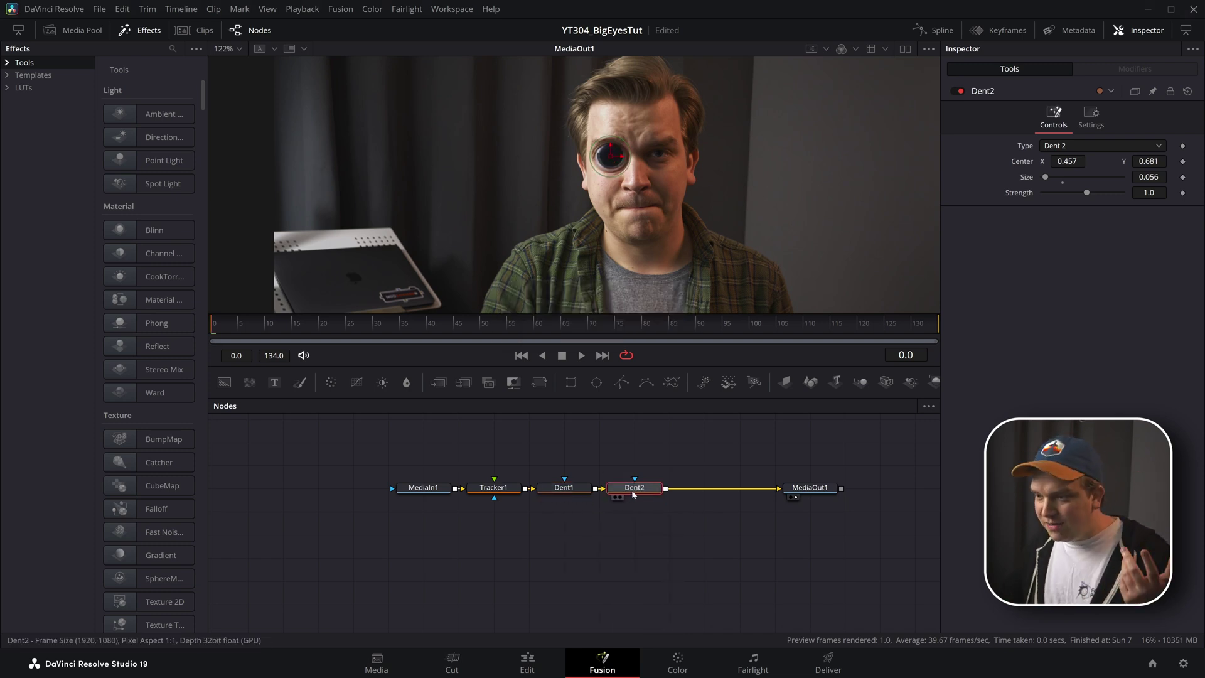
drag(1067, 162, 1116, 162)
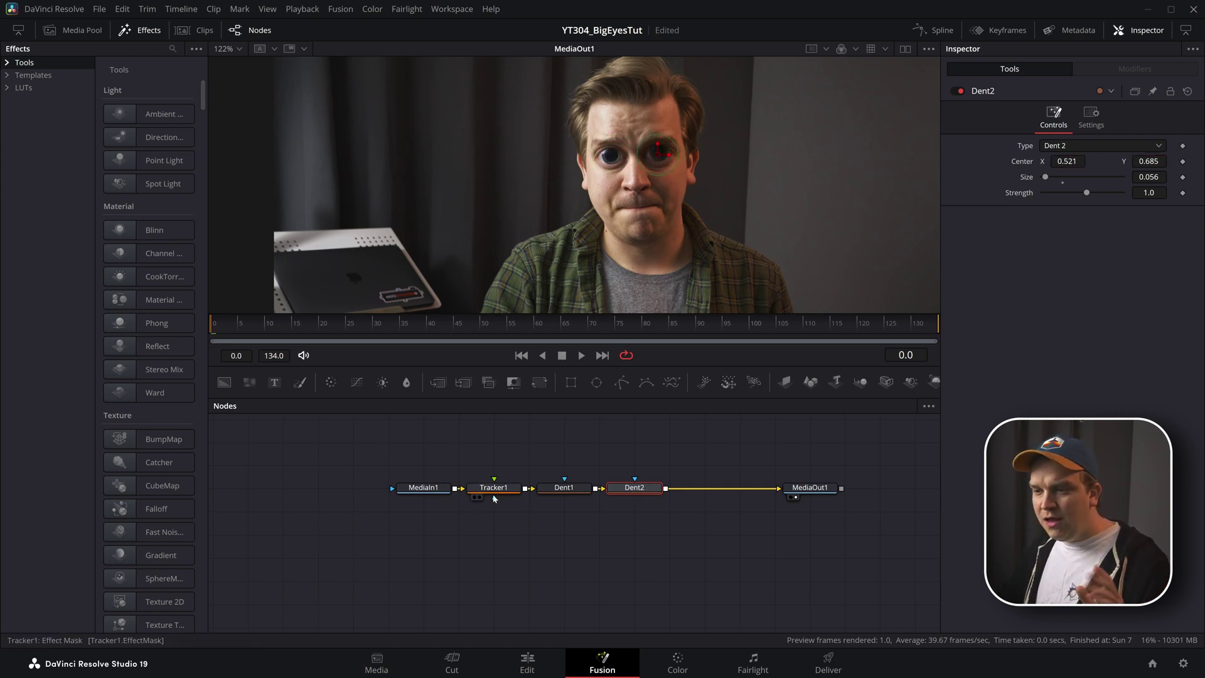
- Set Tracker1's Adaptive Mode to Best match with a Match Tolerance of 0.2
click(489, 493)
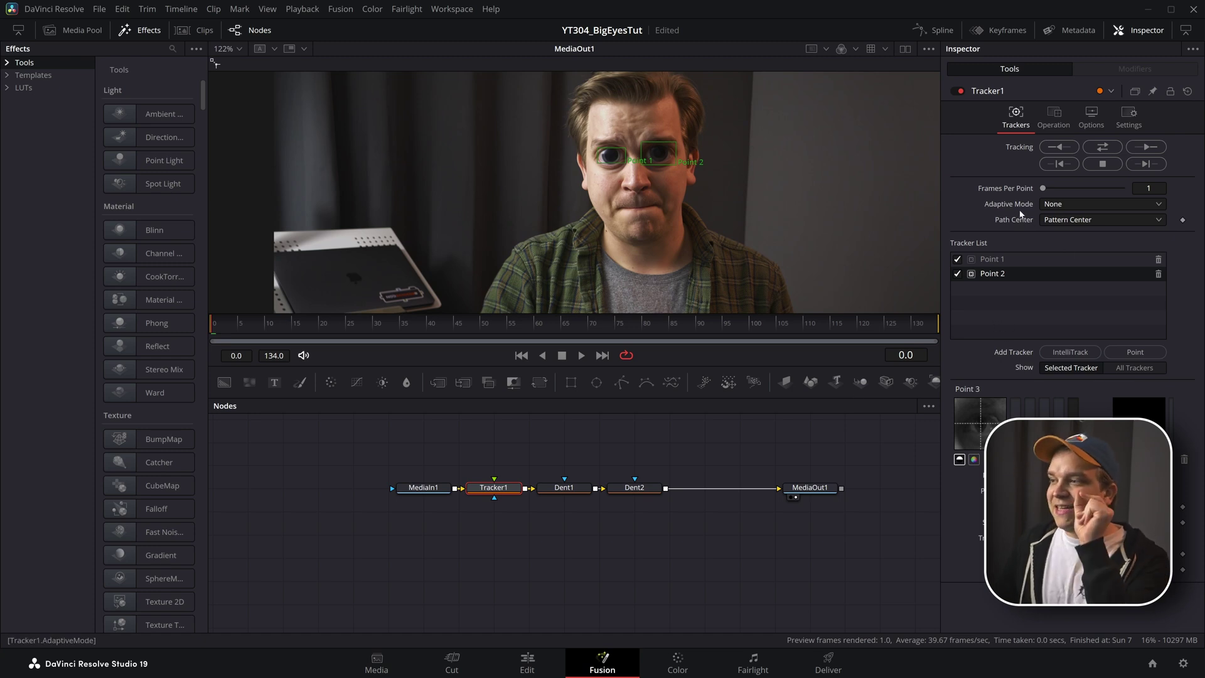
click(1056, 206)
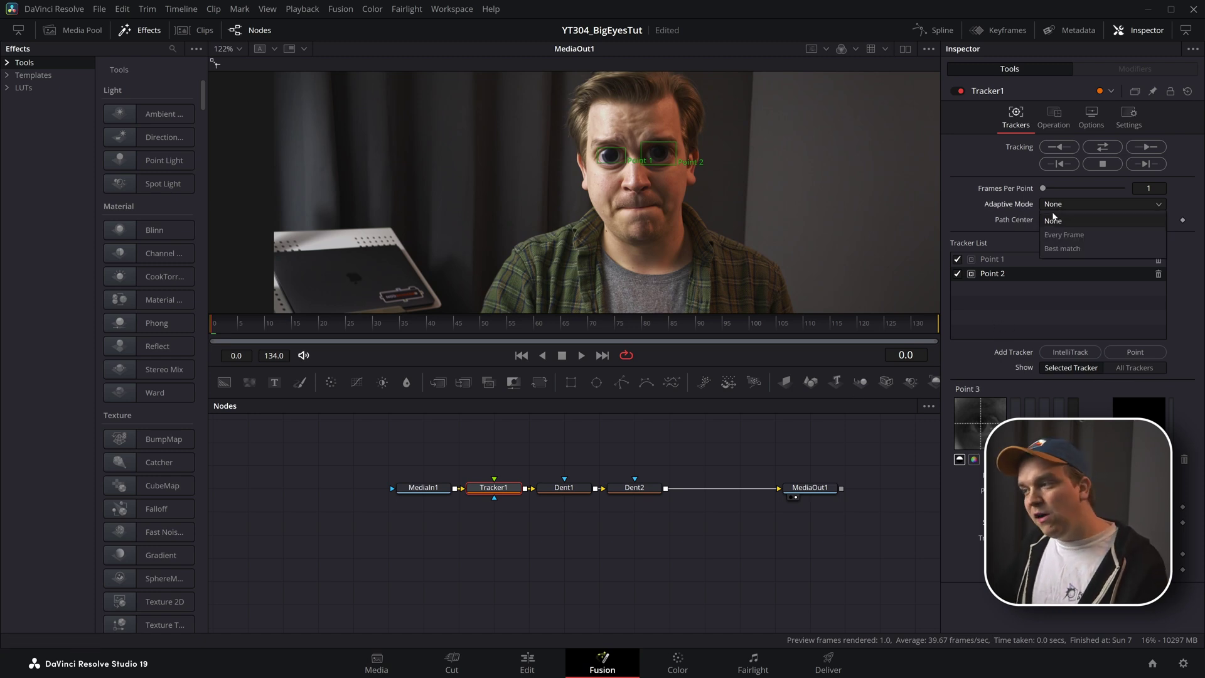
click(1073, 249)
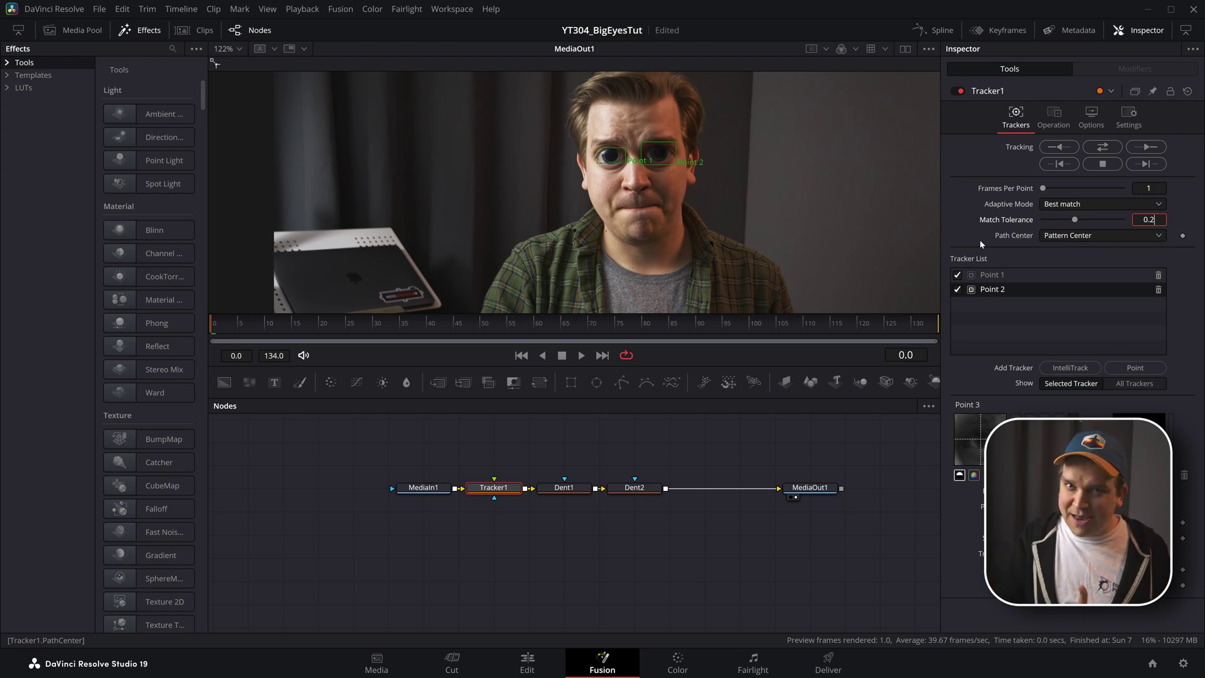
- Connect Dent1's Center to Tracker1's Point 1 offset position
click(565, 490)
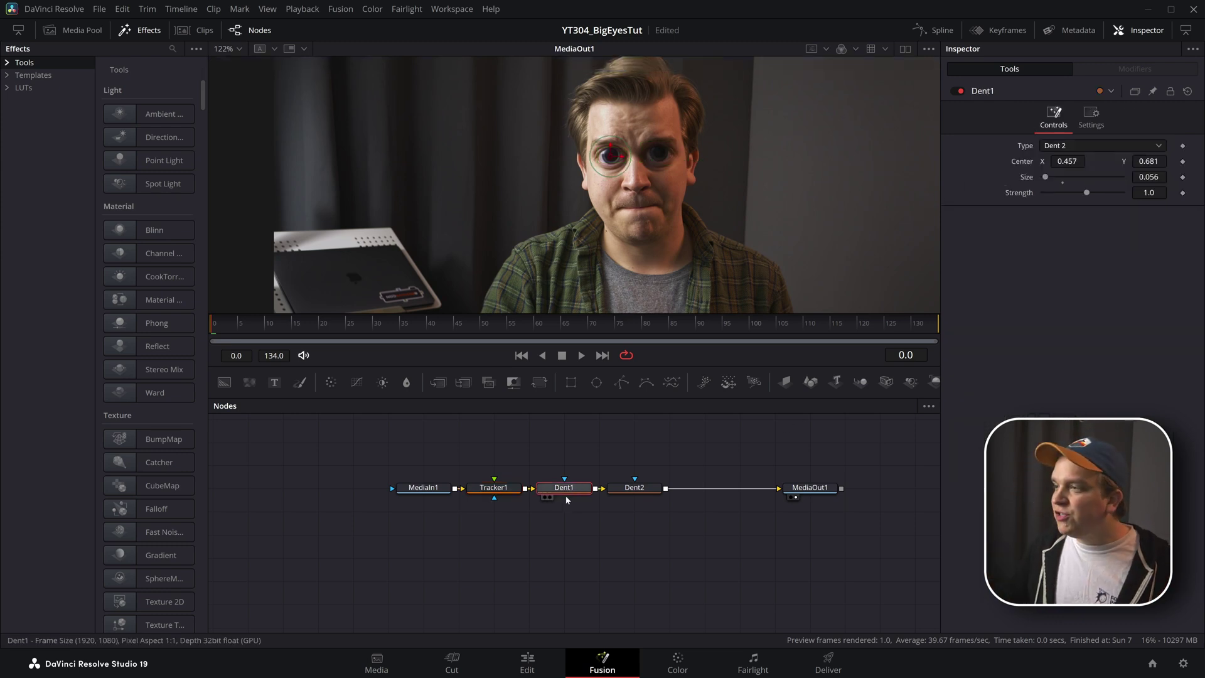
right_click(1022, 165)
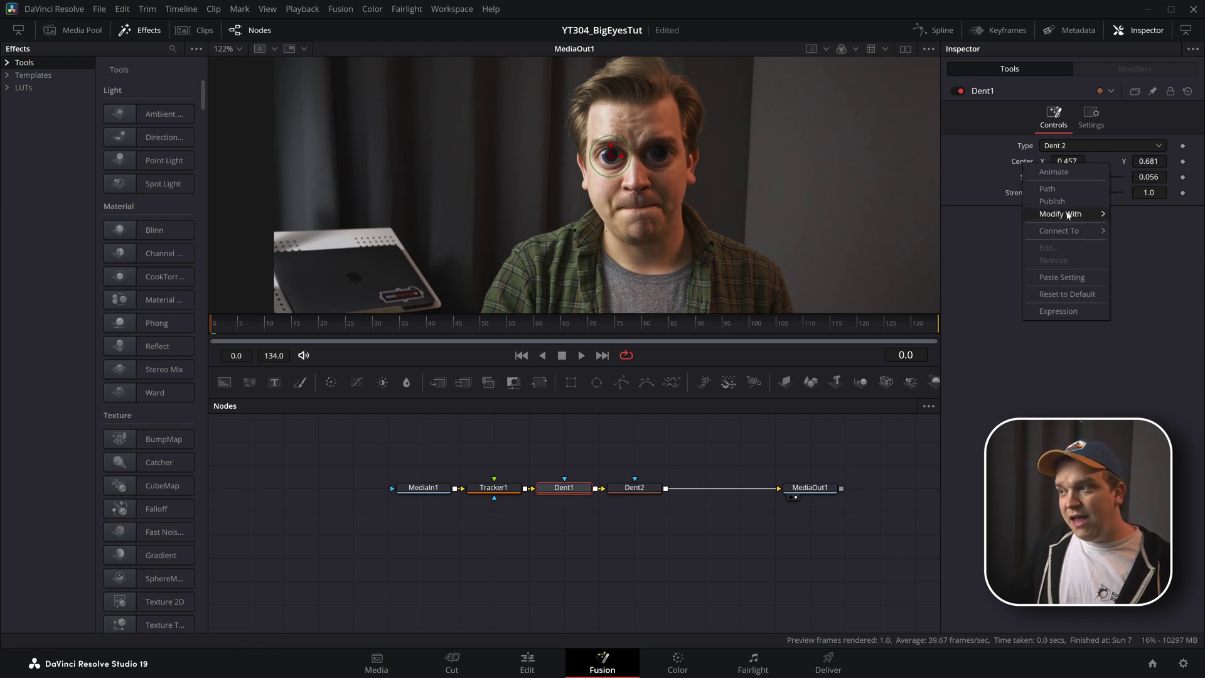
mouse_move(1059, 230)
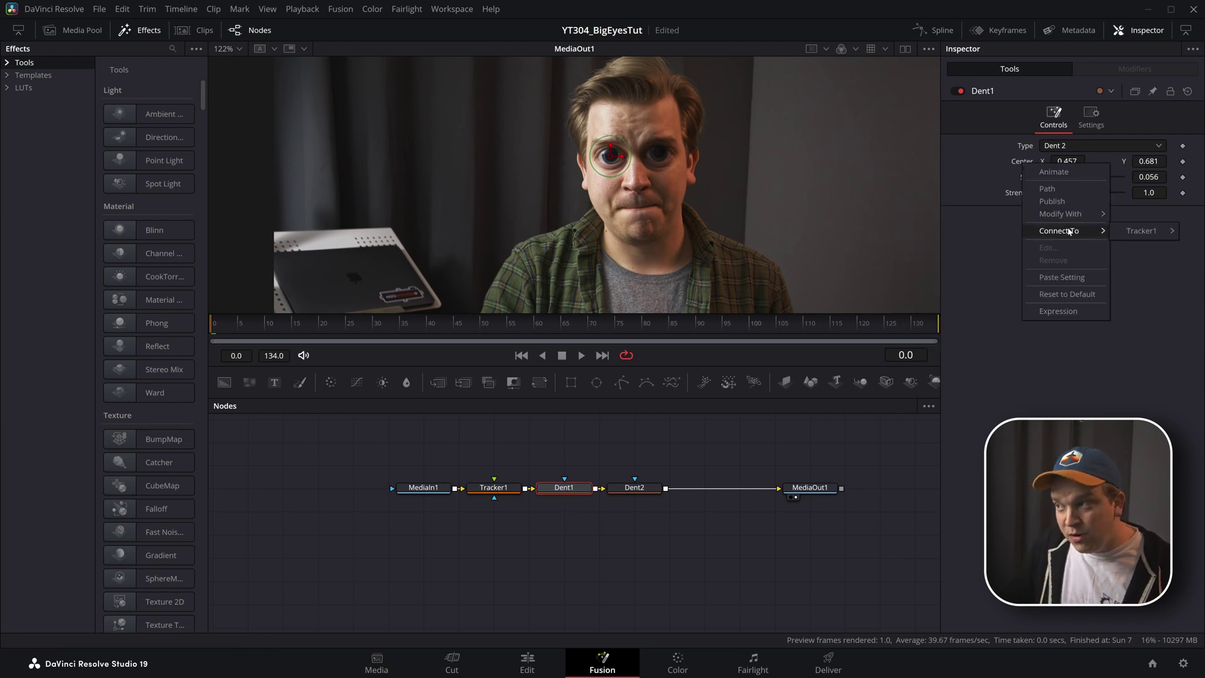
mouse_move(1147, 232)
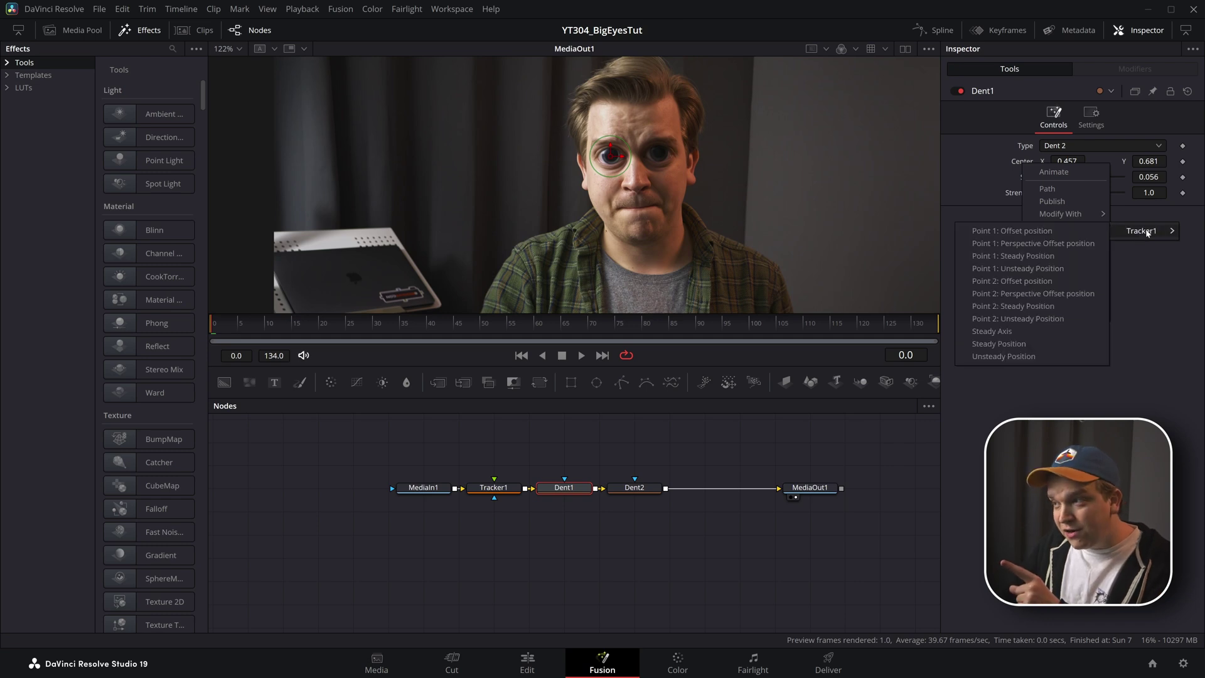
click(1090, 234)
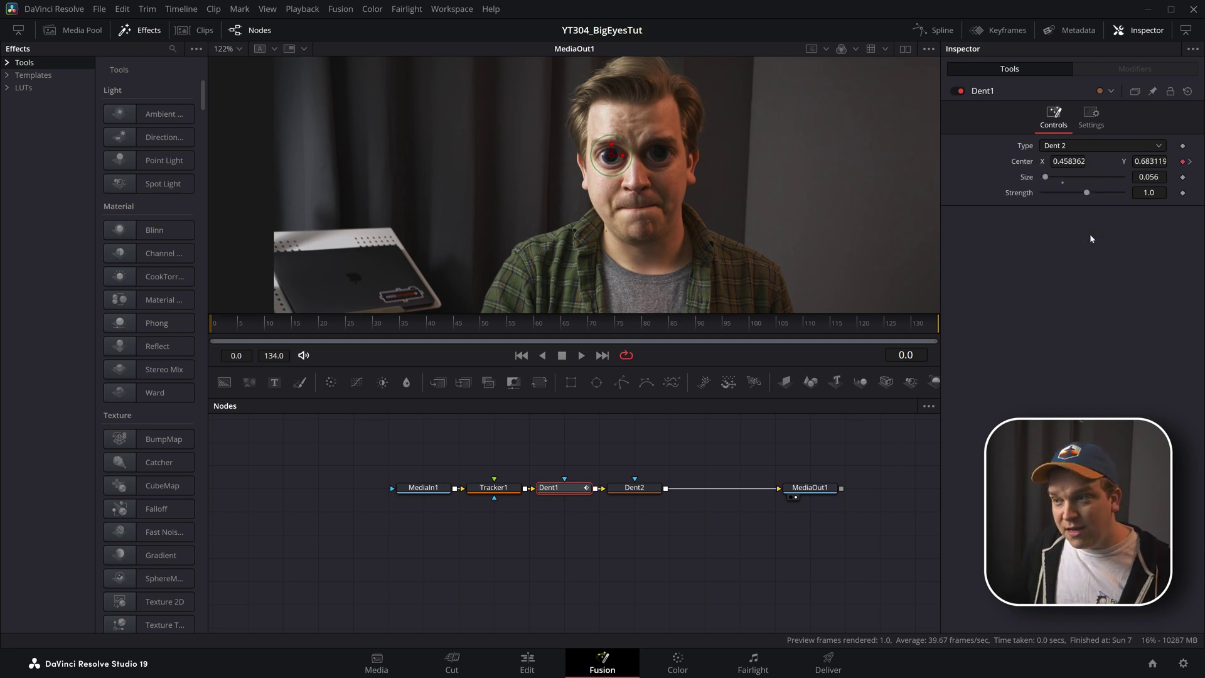
- Connect Dent2's Center to Tracker1's Point 2 offset position
click(621, 487)
right_click(1029, 163)
mouse_move(1073, 234)
mouse_move(1148, 229)
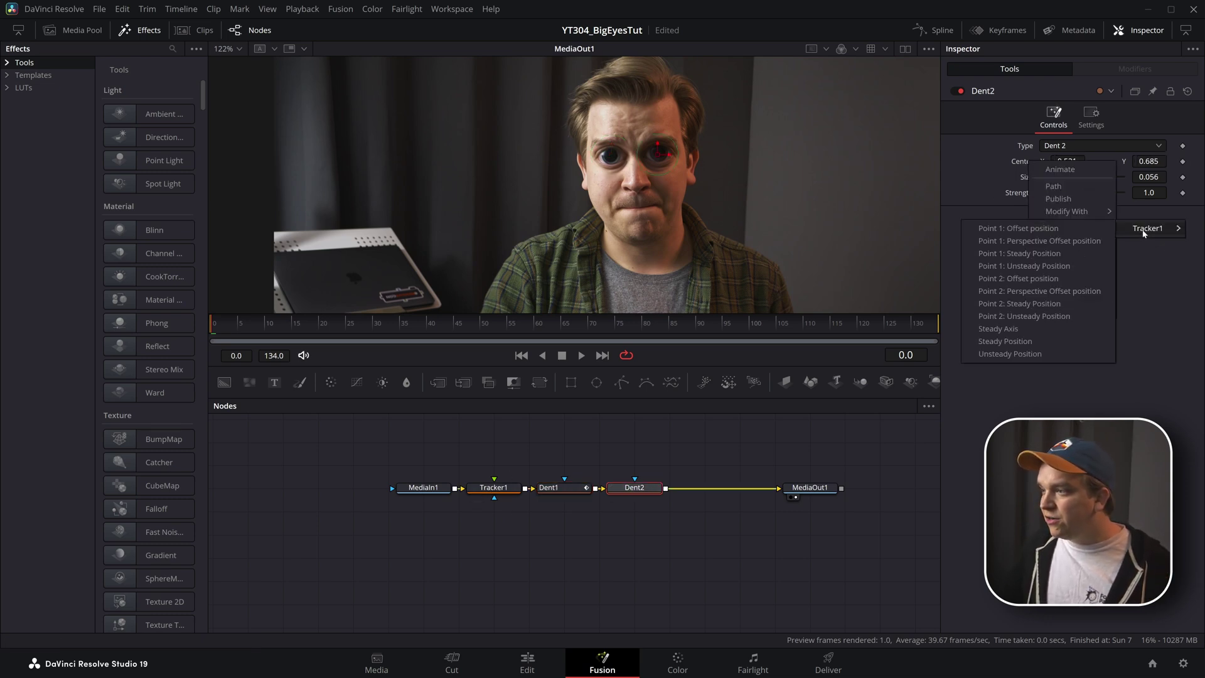
click(1049, 278)
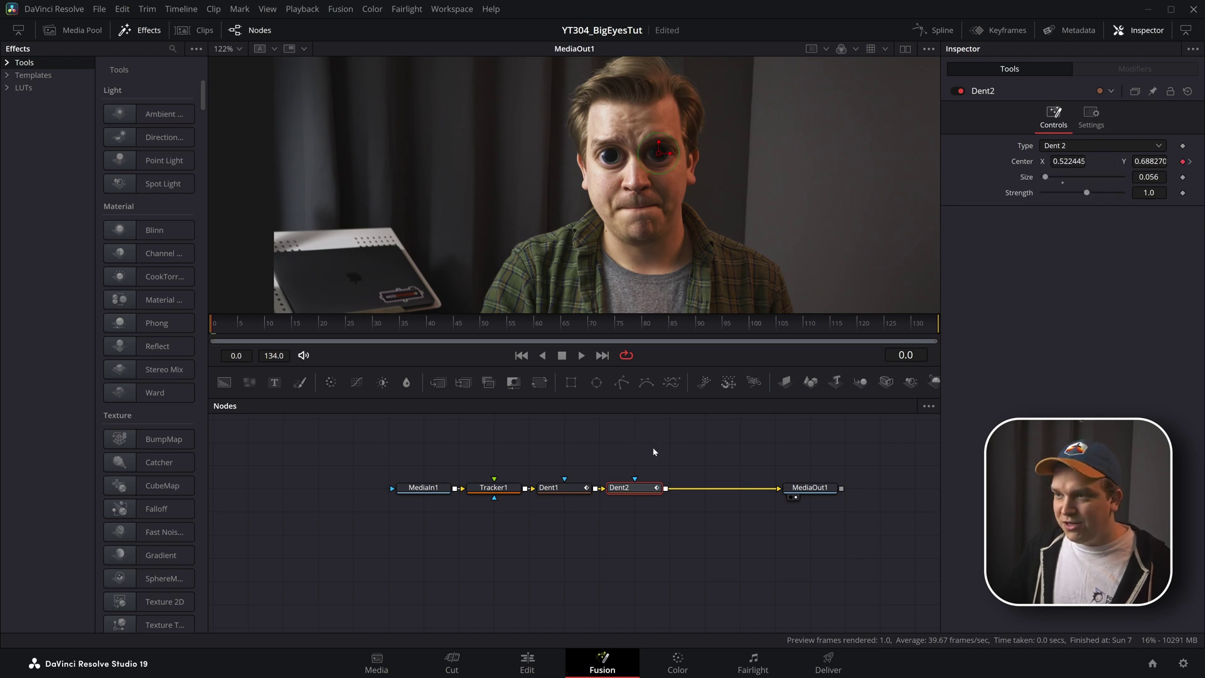
- Recentre the face in the viewer and track both Tracker1 eye points forward to frame 134
scroll(690, 164, down, 3)
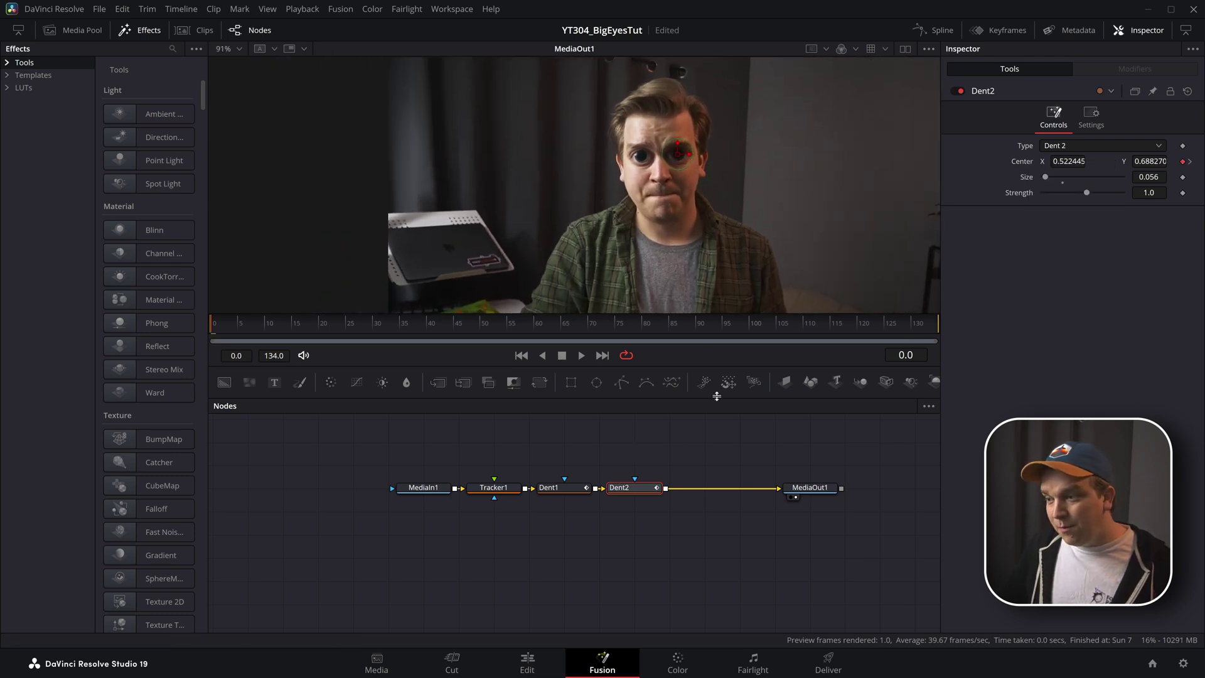
click(502, 488)
scroll(775, 233, down, 1)
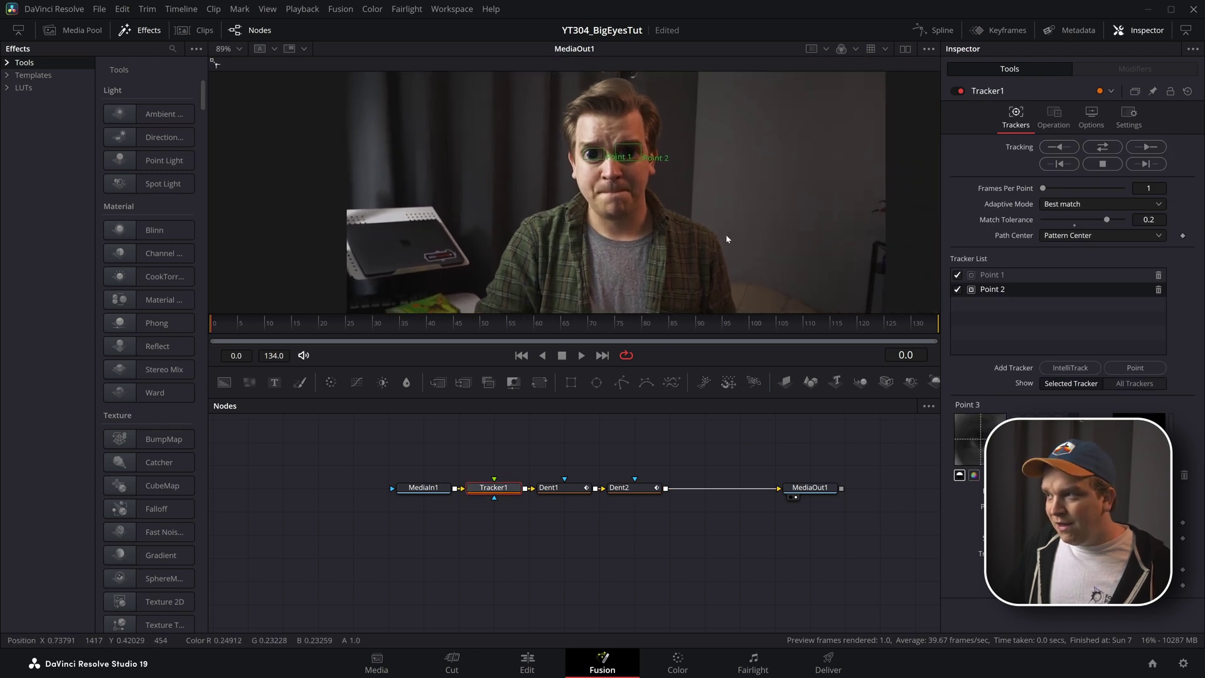
drag(708, 235, 654, 245)
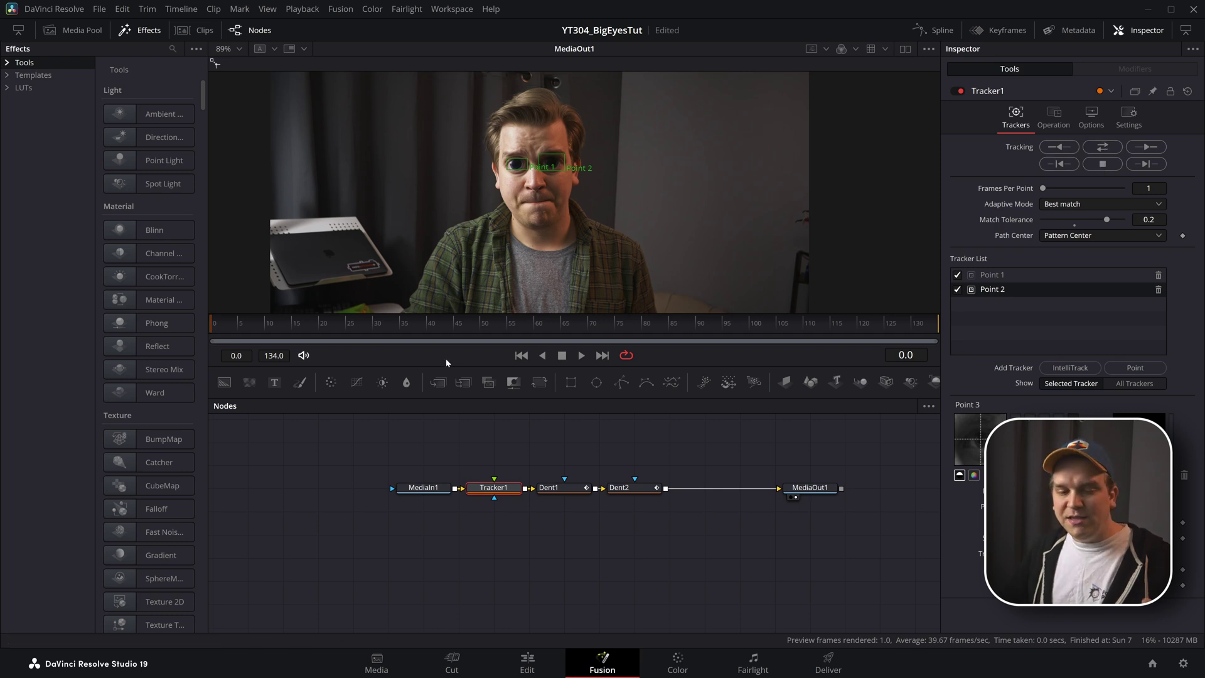
click(1145, 147)
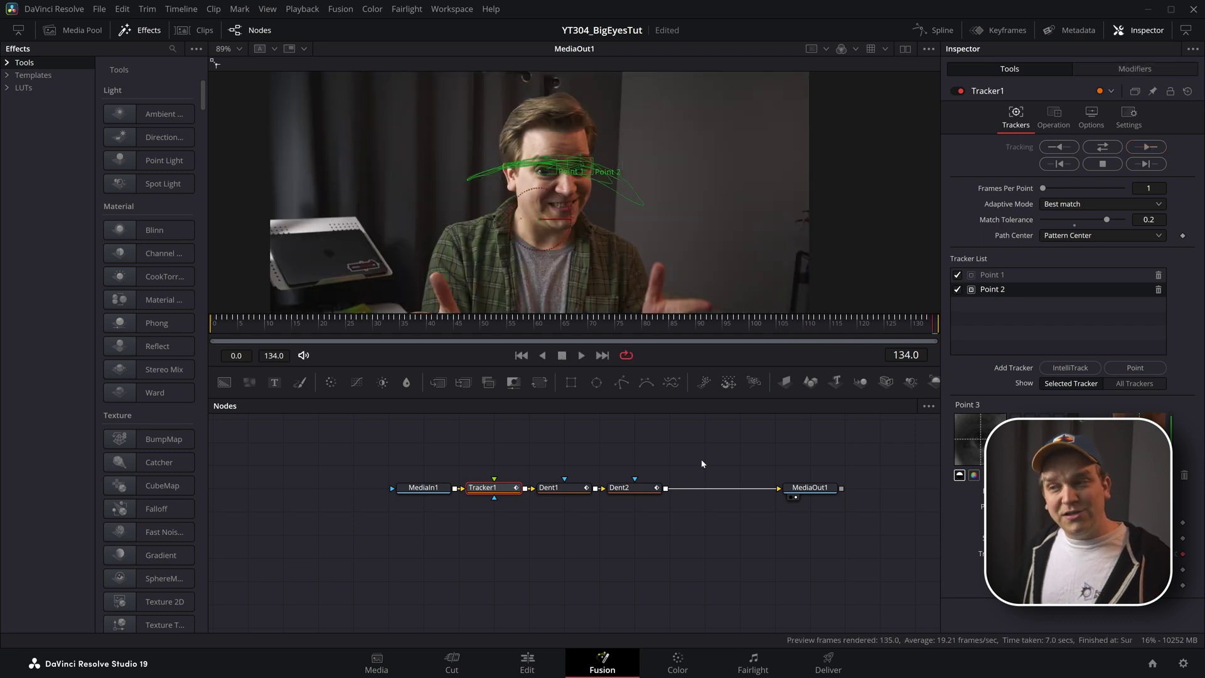
scroll(685, 82, up, 5)
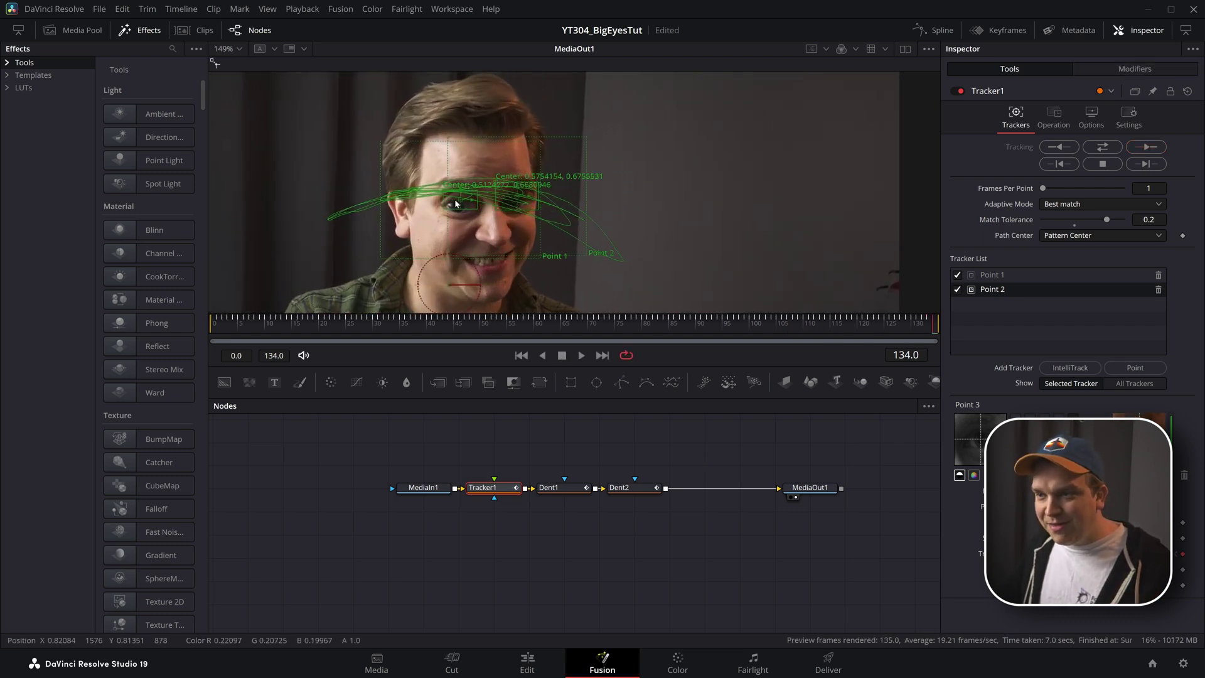
click(799, 487)
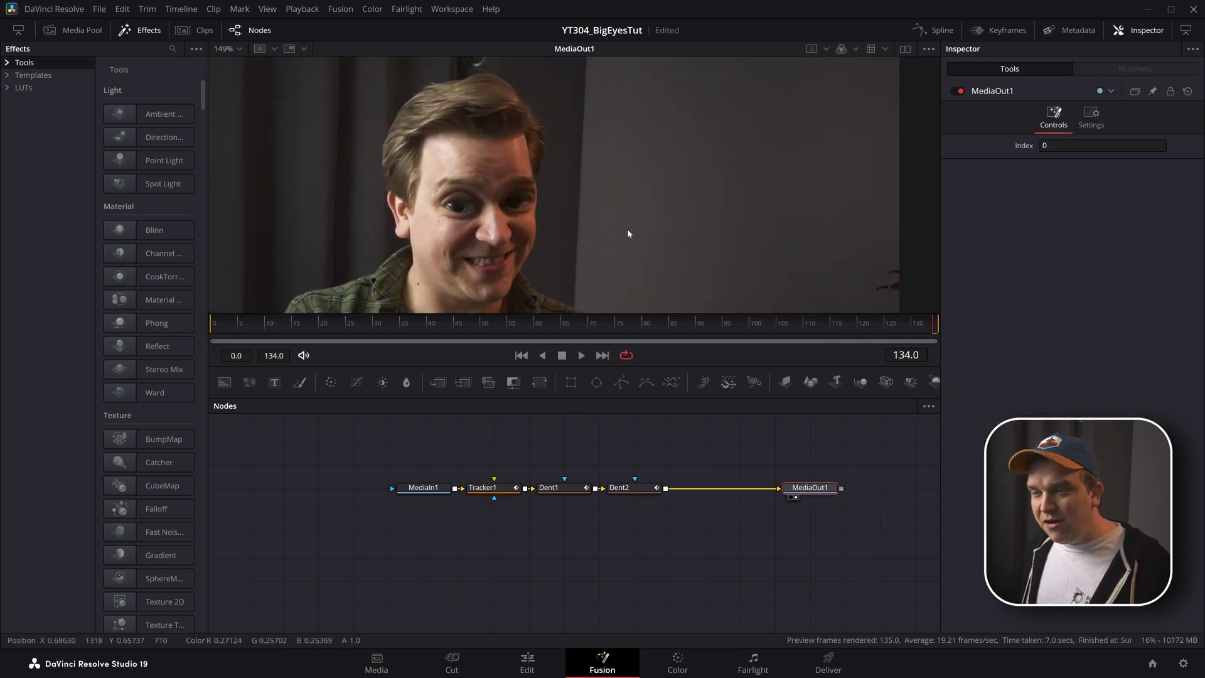
scroll(621, 227, down, 5)
key(Home)
scroll(691, 248, up, 5)
scroll(690, 243, down, 2)
key(space)
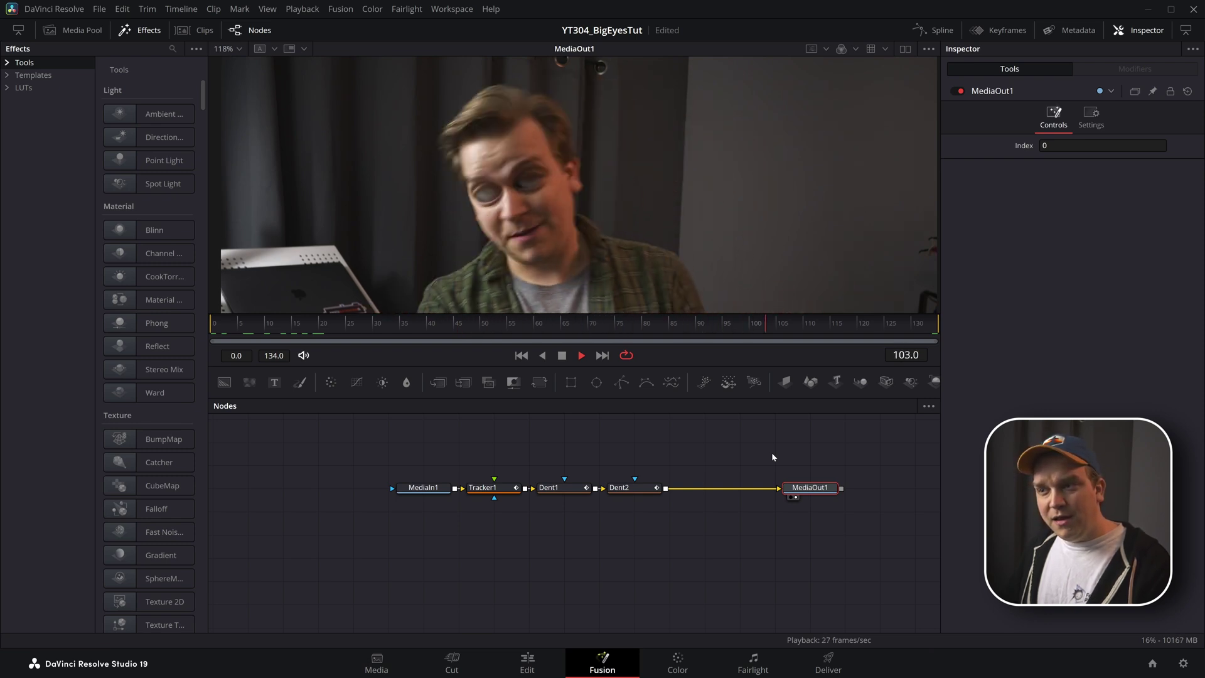
key(space)
drag(761, 328, 917, 367)
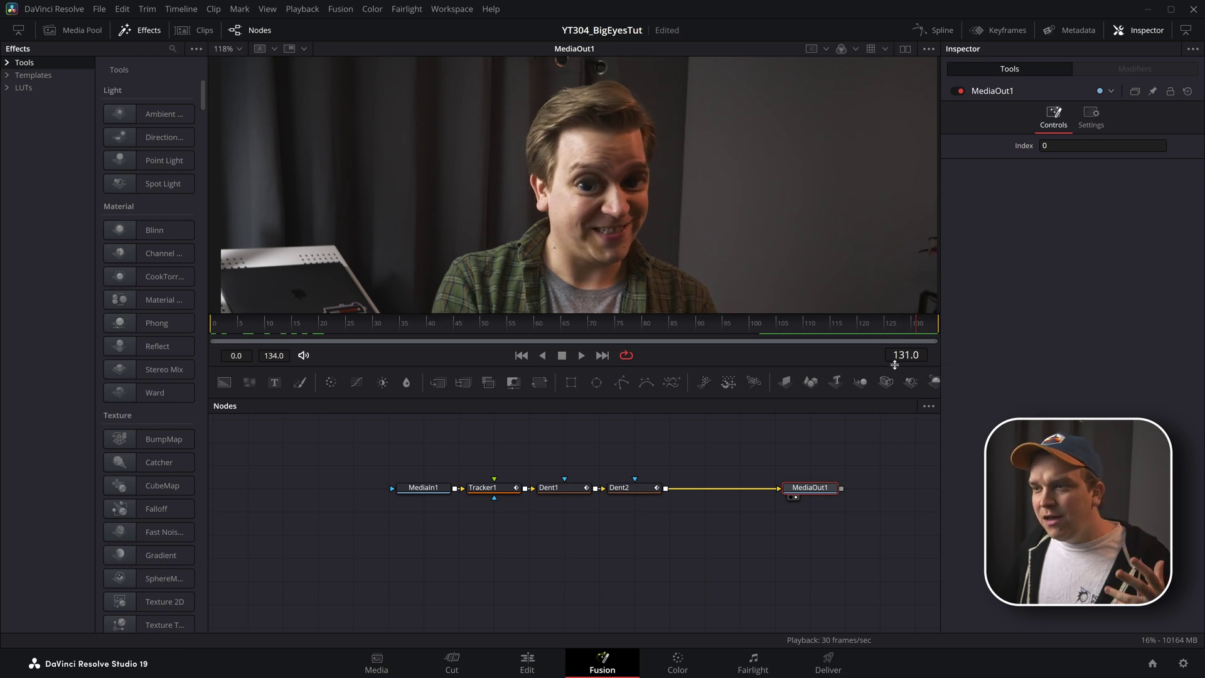
scroll(631, 182, up, 2)
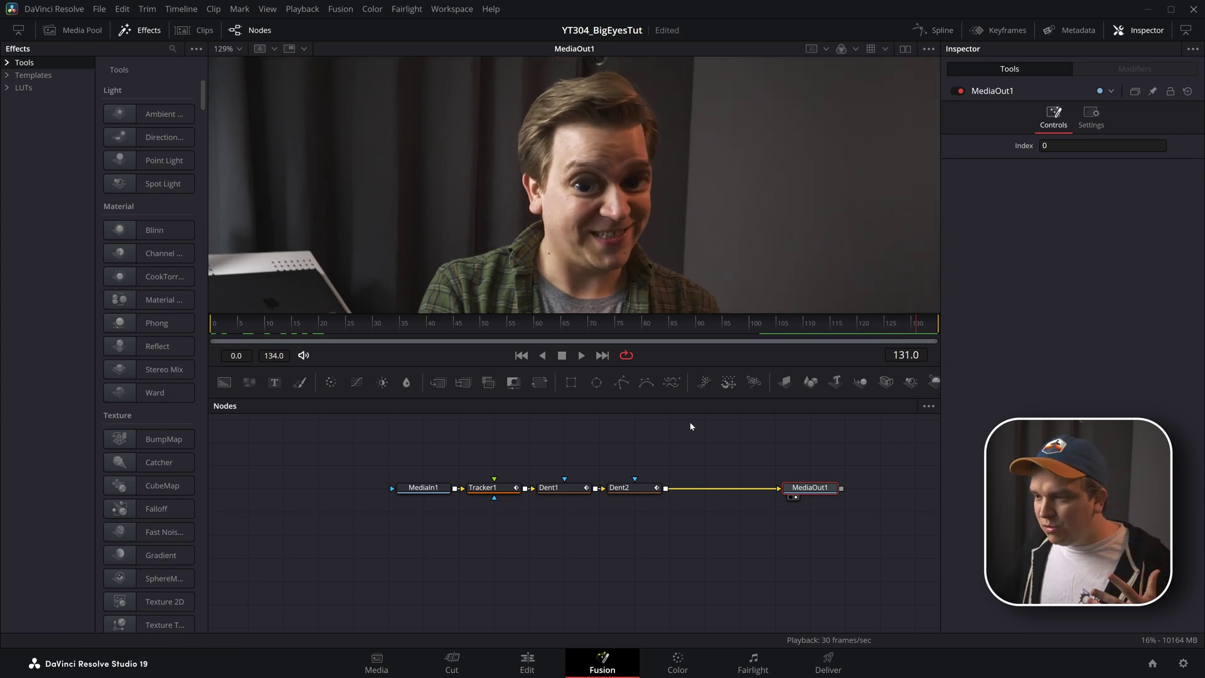
- Nudge Tracker1's tracker point Y offsets to -0.0079 and -0.0045 to align the enlarged eyes
click(482, 488)
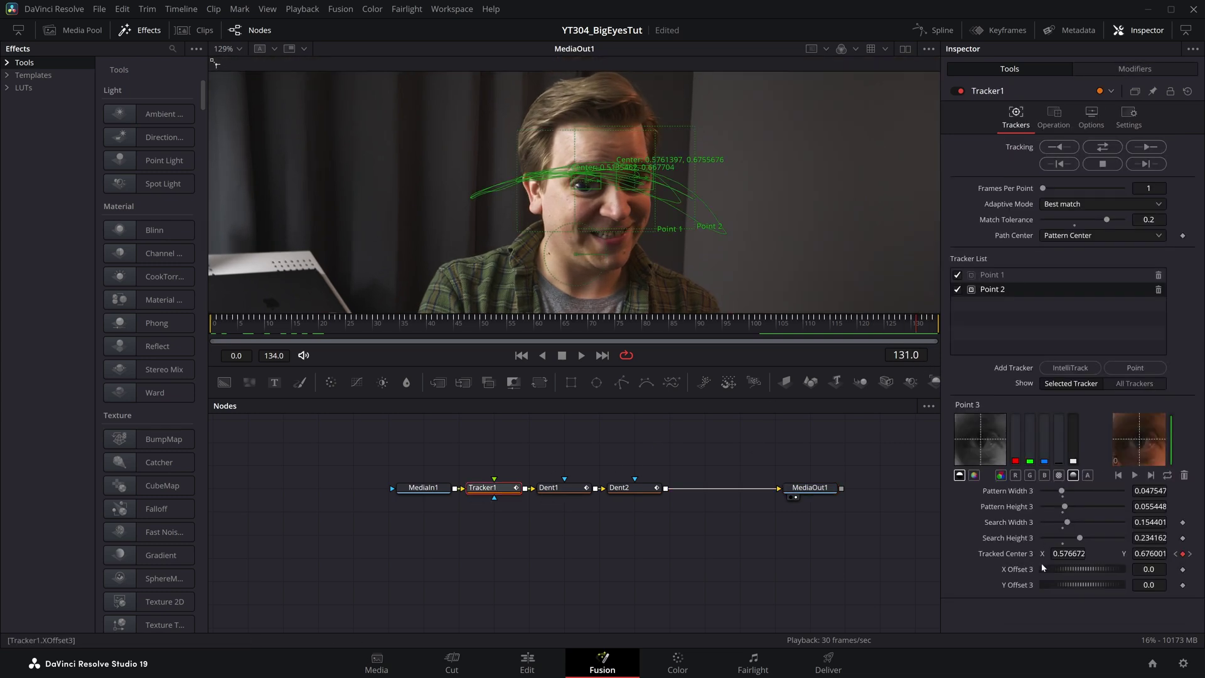
scroll(767, 156, up, 4)
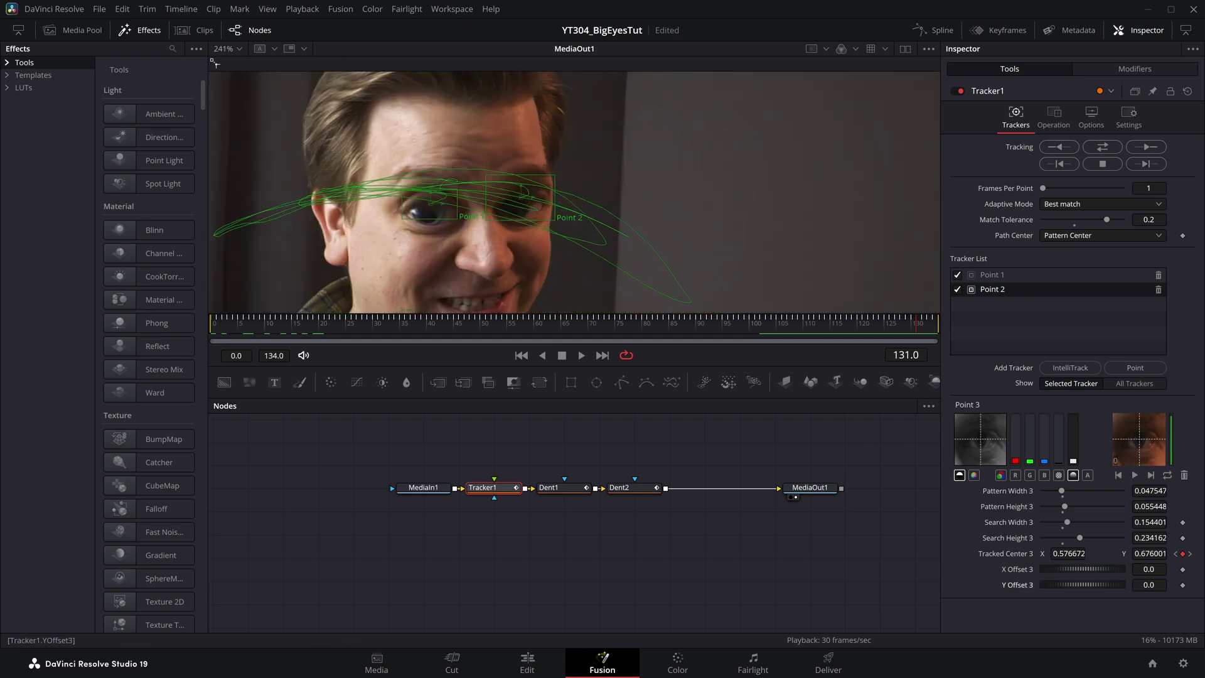
drag(1089, 584, 1080, 584)
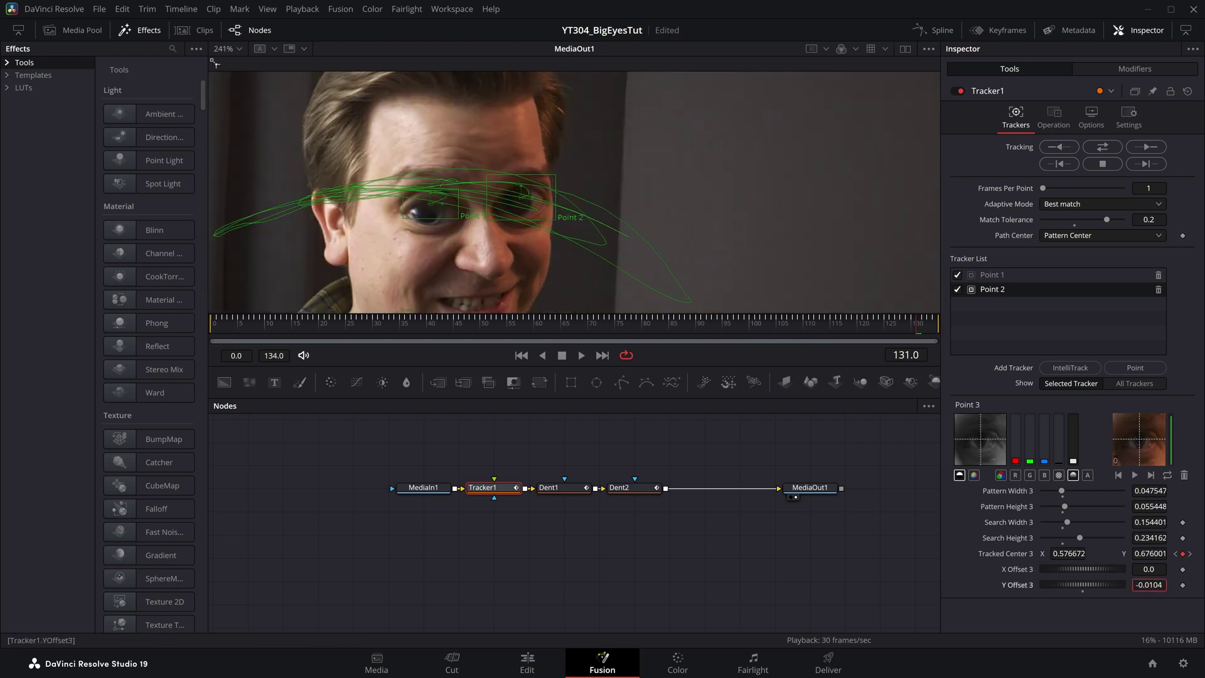
click(1018, 276)
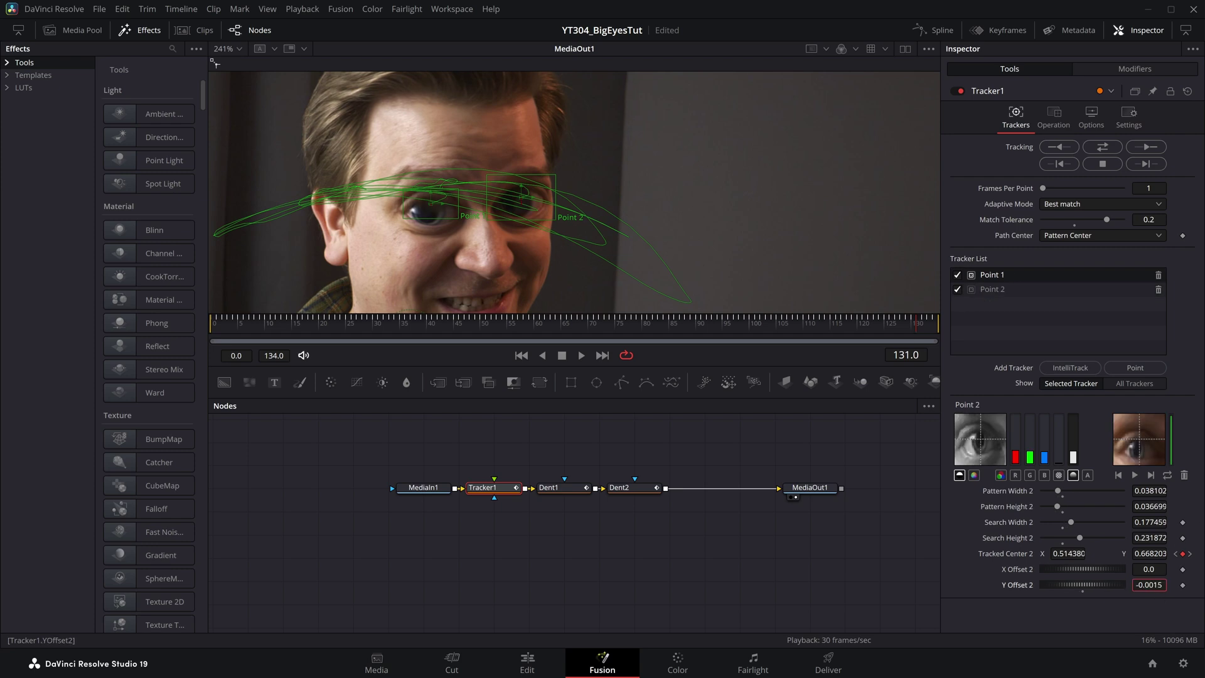
- Check the eye alignment in the output at frames 86 and 12, then hide the tracker overlays
click(810, 488)
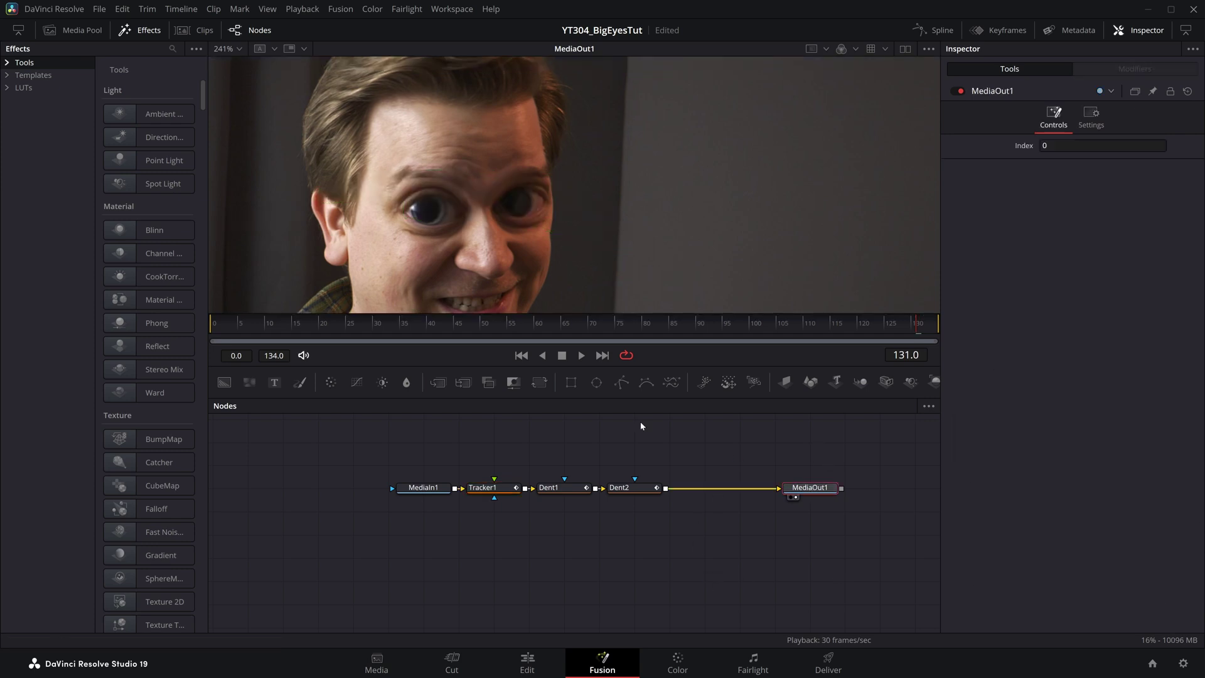
click(496, 492)
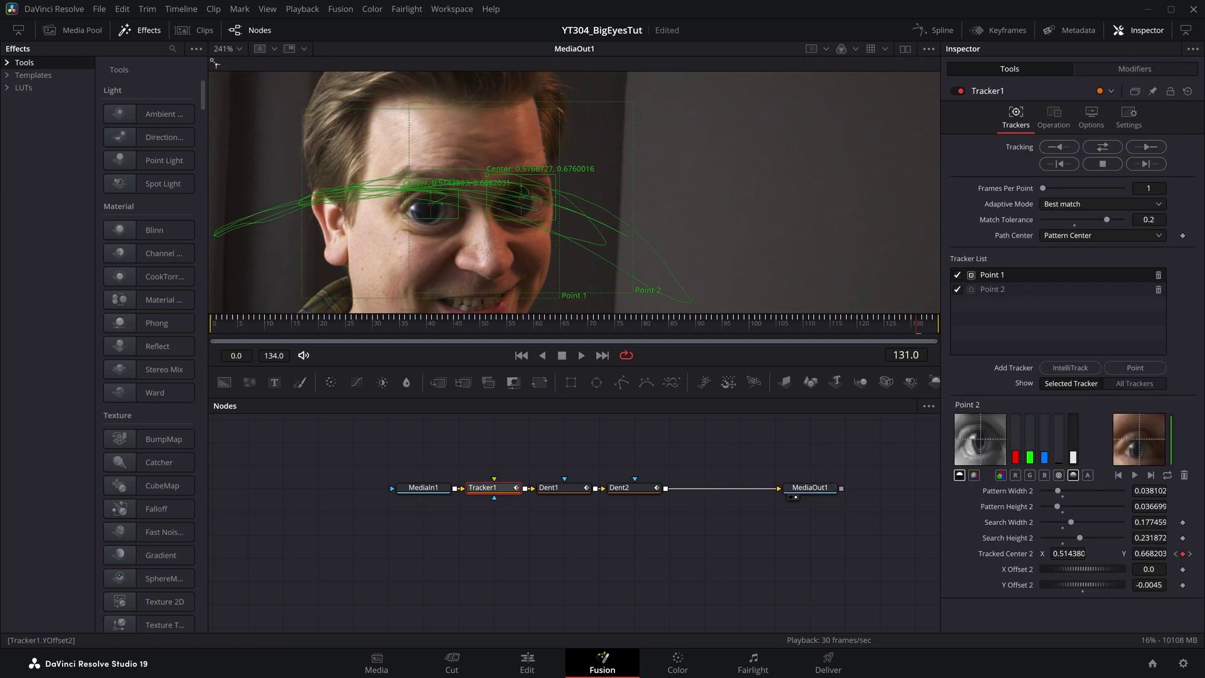
click(674, 328)
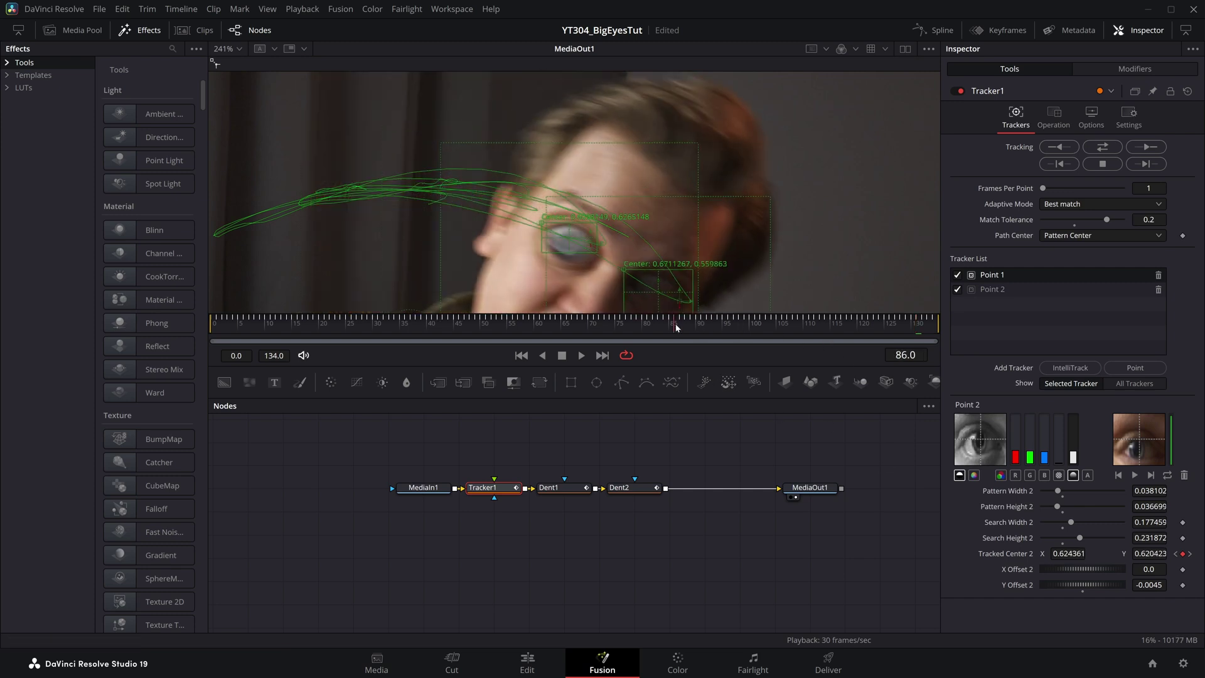
scroll(743, 446, down, 2)
click(280, 327)
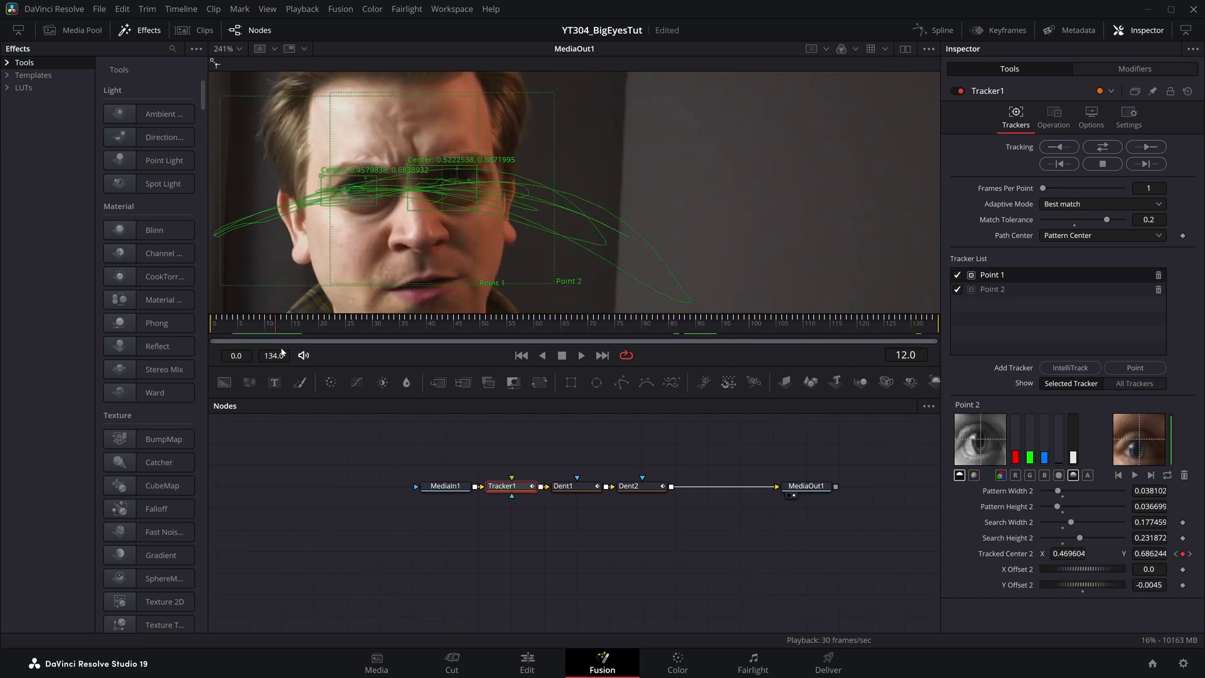
click(315, 505)
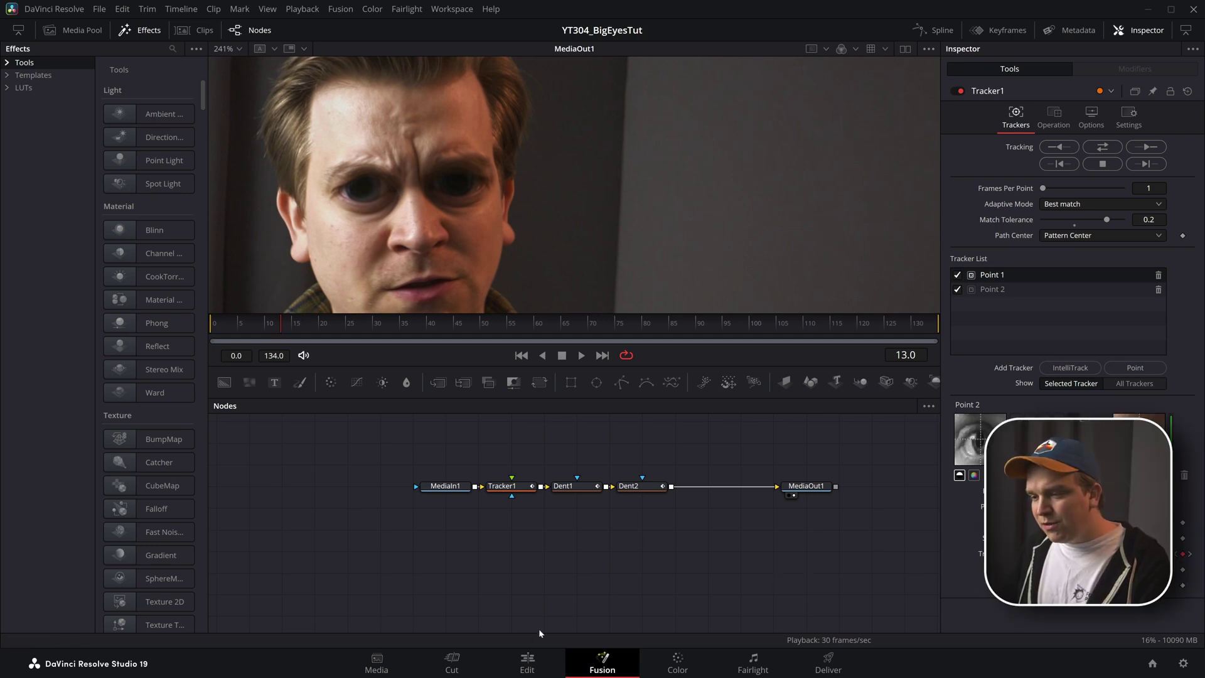
scroll(806, 561, down, 1)
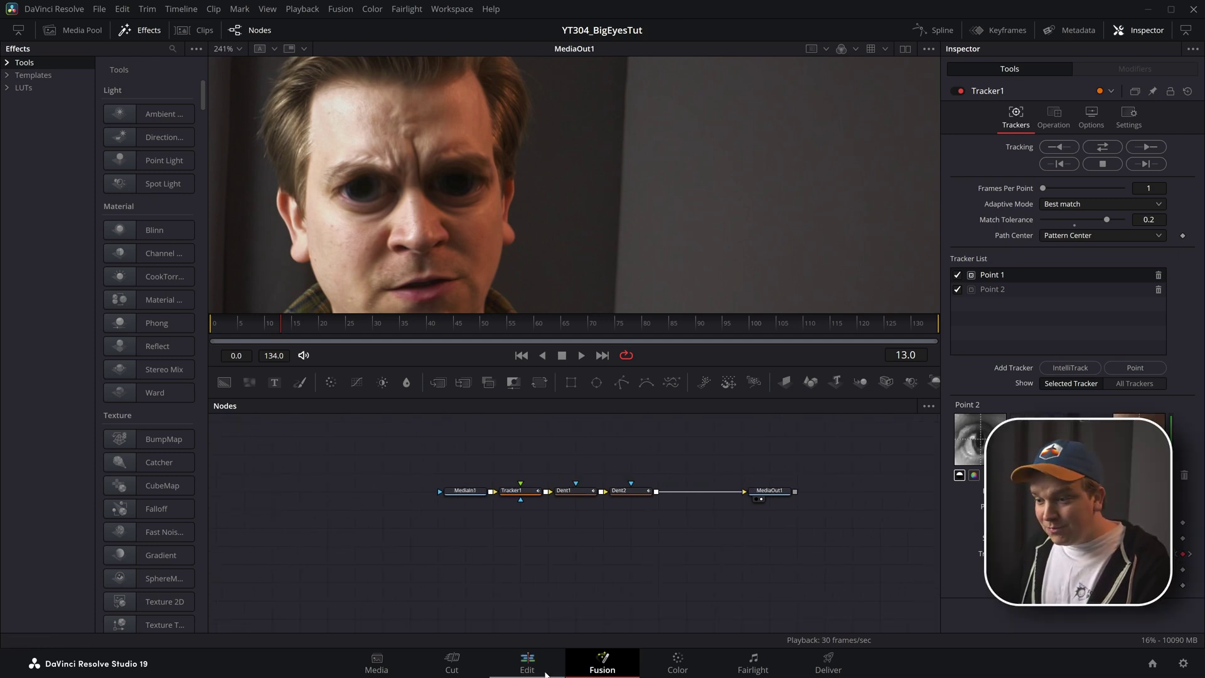
- Play Compound Clip 3 from the start on the Edit page timeline
click(527, 662)
key(Home)
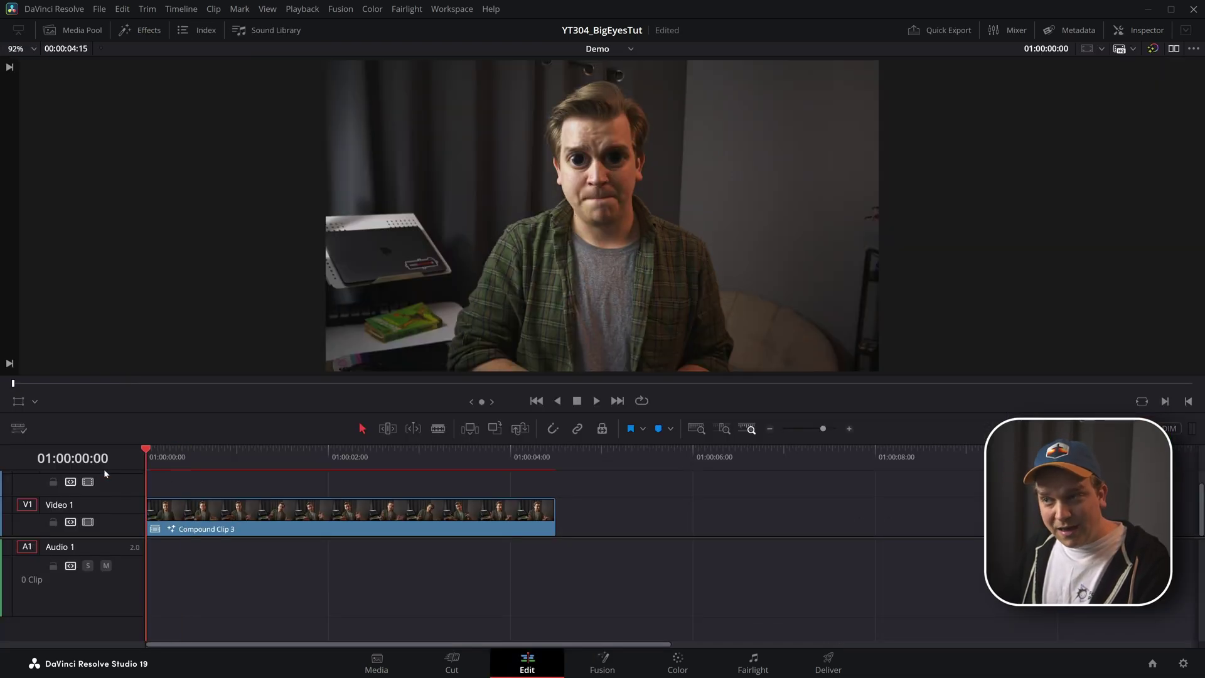
key(space)
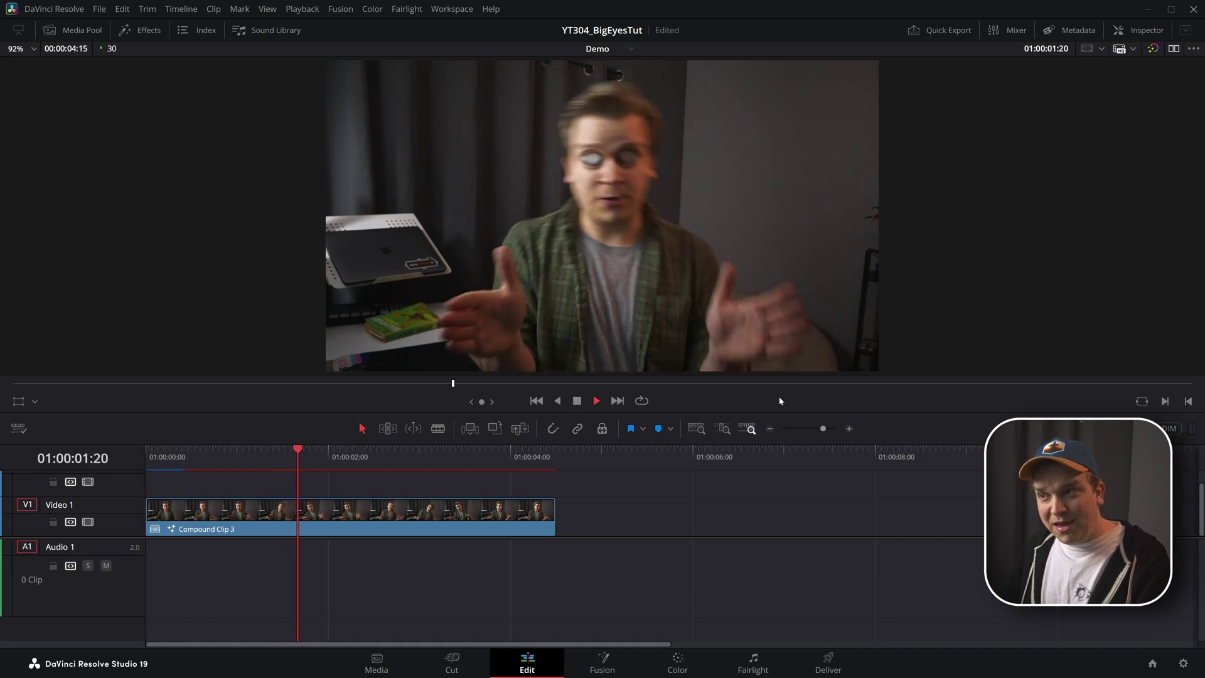